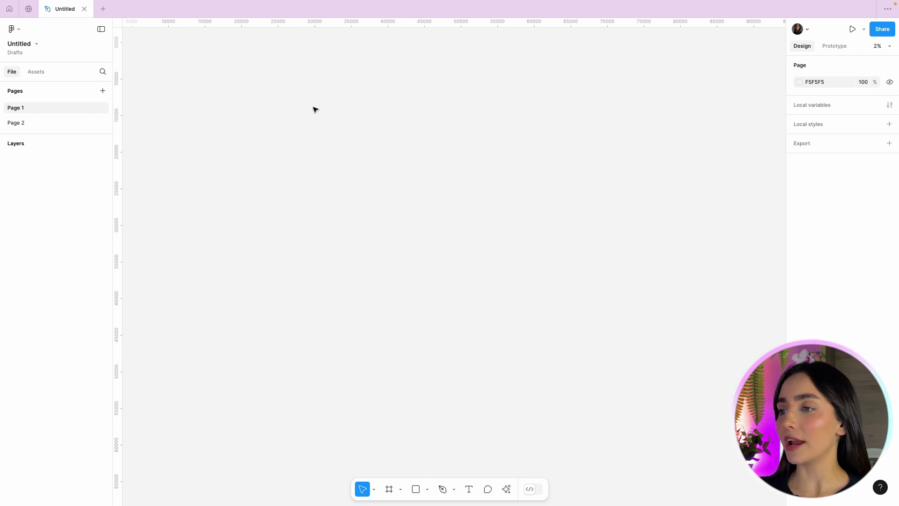
# Draw a frame about 53824 × 47360 and a rectangle about 15424 × 18112 inside its upper-left area.
pyautogui.click(388, 489)
pyautogui.moveTo(261, 90)
pyautogui.mouseDown()
pyautogui.moveTo(602, 404)
pyautogui.moveTo(655, 436)
pyautogui.mouseUp()
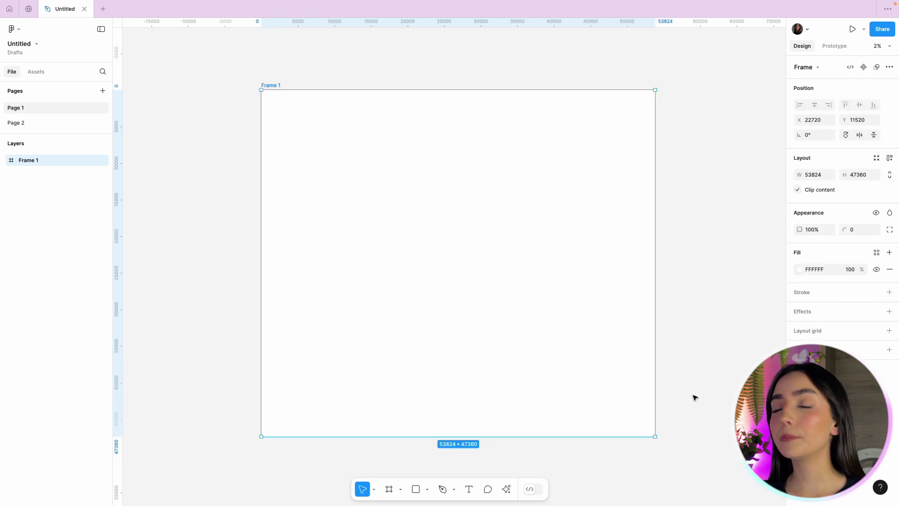
pyautogui.click(428, 490)
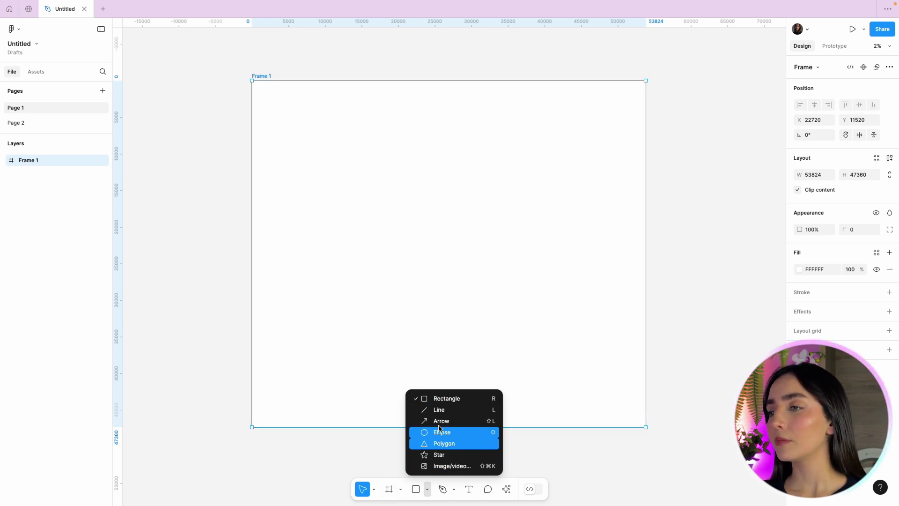
pyautogui.click(453, 403)
pyautogui.moveTo(346, 179)
pyautogui.mouseDown()
pyautogui.moveTo(459, 312)
pyautogui.moveTo(428, 259)
pyautogui.moveTo(423, 267)
pyautogui.mouseUp()
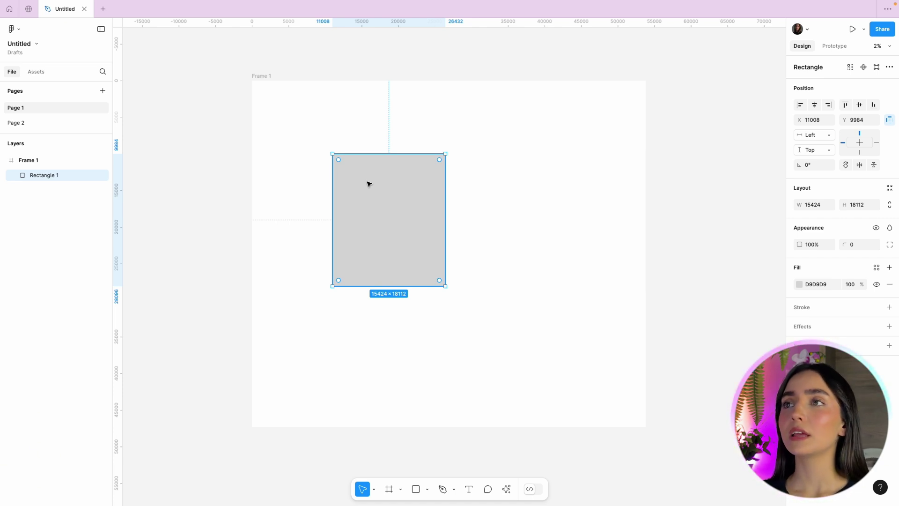
# Resize the frame to about 49984 × 50944 and move the rectangle to about X 9088, Y 8128.
pyautogui.click(262, 75)
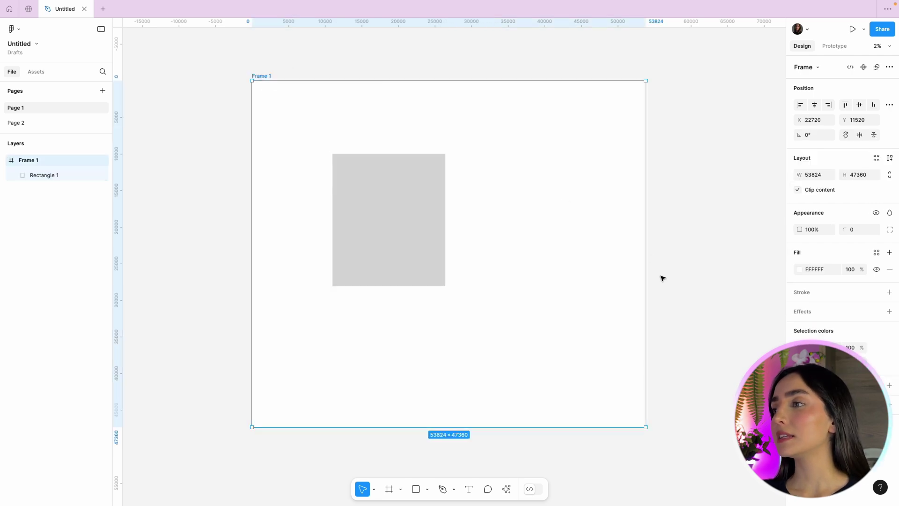
pyautogui.moveTo(646, 428); pyautogui.dragTo(612, 450)
pyautogui.click(428, 259)
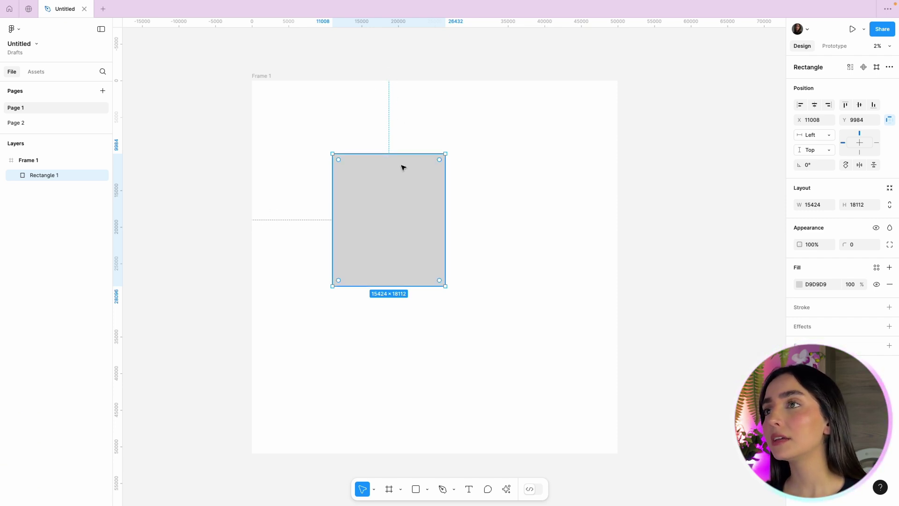
pyautogui.moveTo(392, 233); pyautogui.dragTo(377, 220)
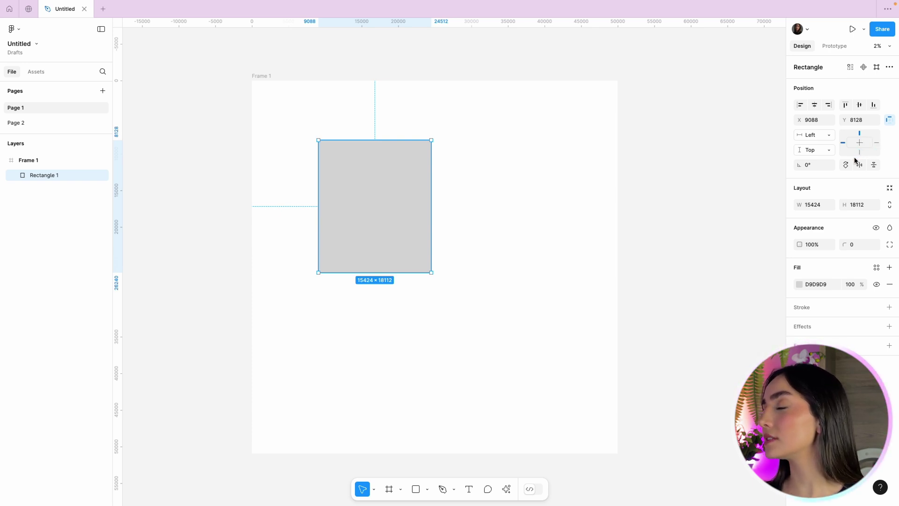
pyautogui.click(829, 135)
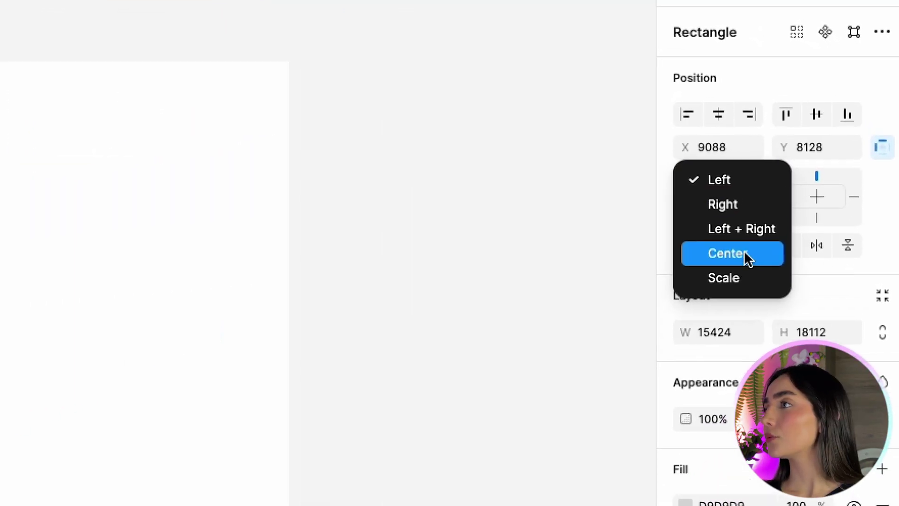
pyautogui.click(663, 193)
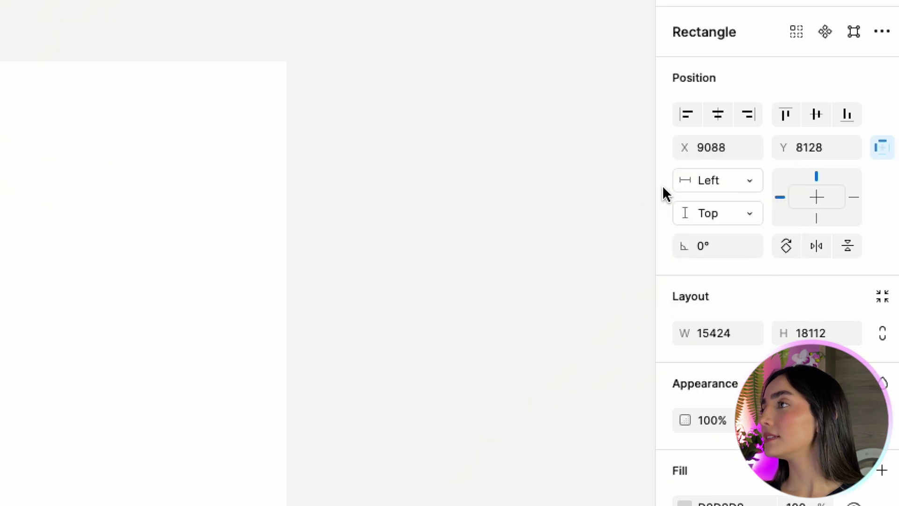
pyautogui.click(744, 216)
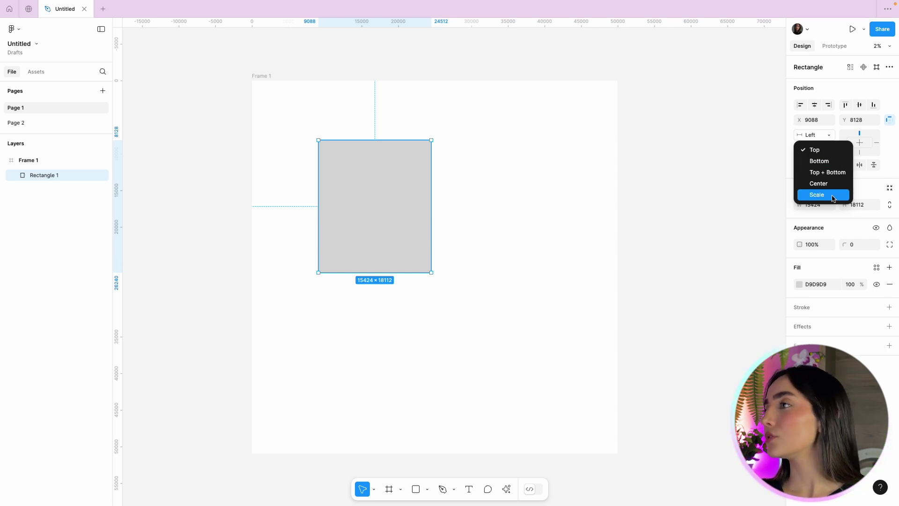
pyautogui.click(868, 185)
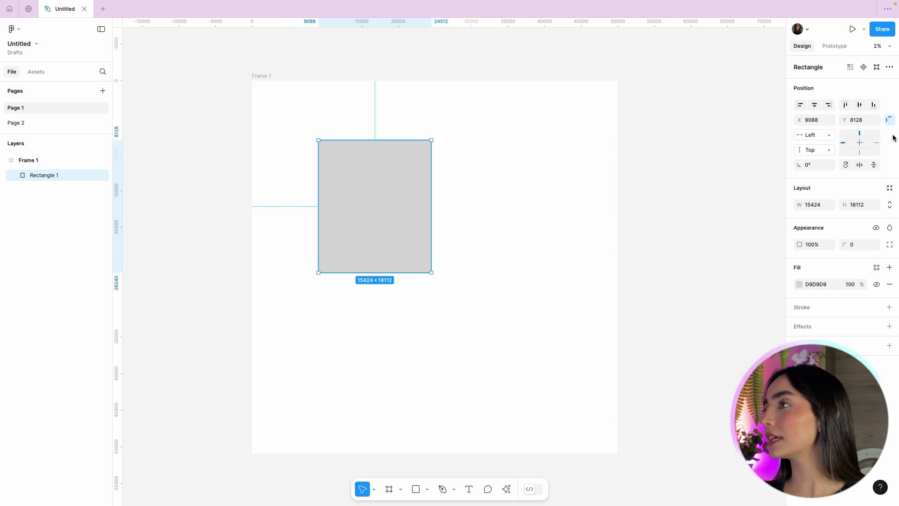
# Set the rectangle's horizontal constraint to Right and resize the frame wider and slightly shorter to test it.
pyautogui.click(877, 143)
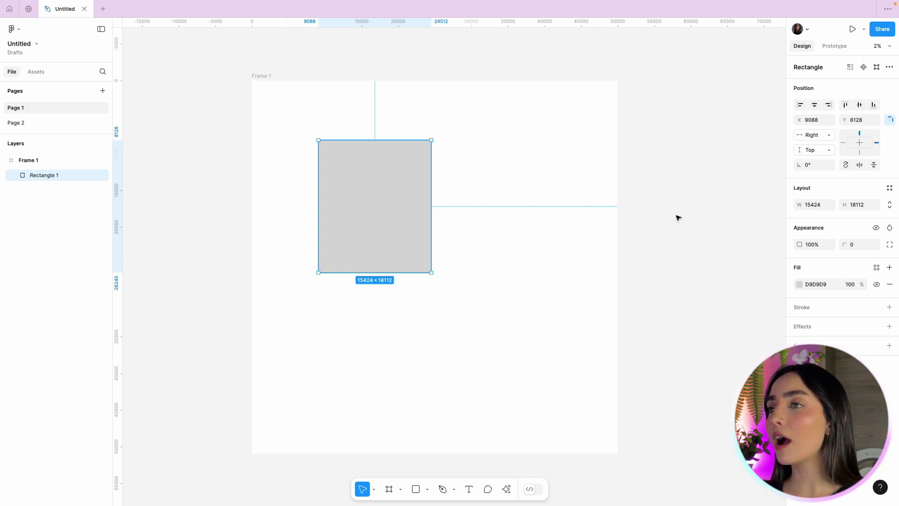
pyautogui.click(261, 76)
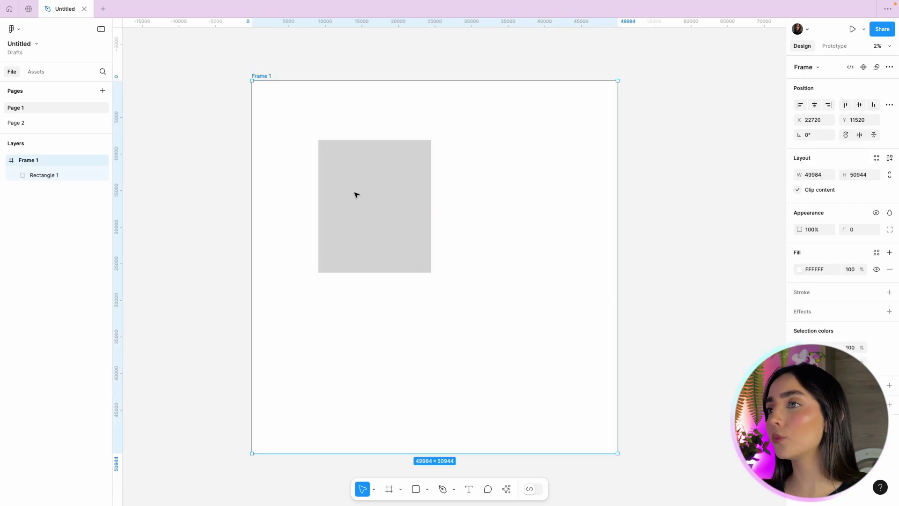
pyautogui.moveTo(619, 453); pyautogui.dragTo(725, 435)
pyautogui.click(473, 217)
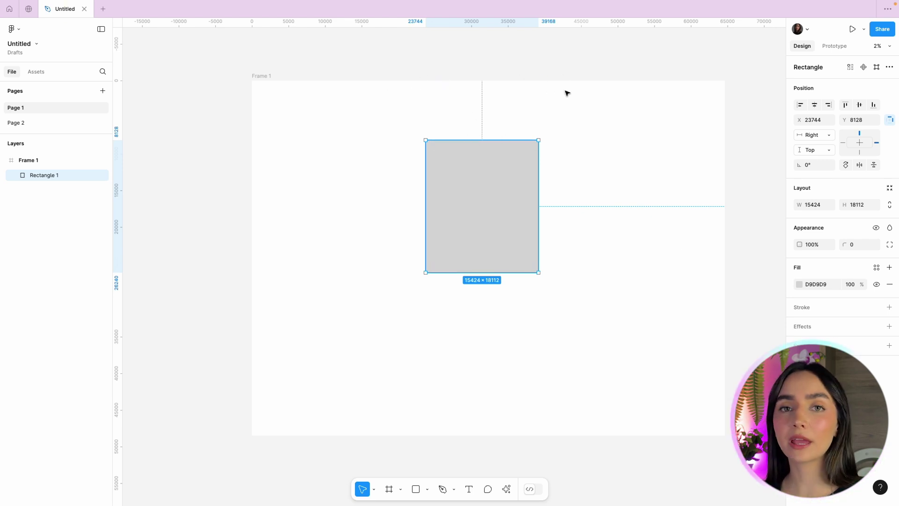
pyautogui.click(263, 75)
pyautogui.click(542, 206)
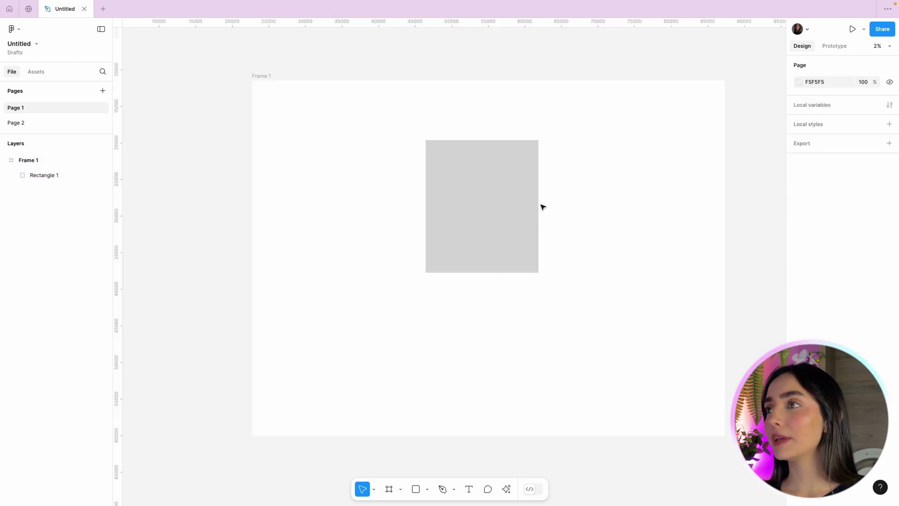
pyautogui.click(519, 205)
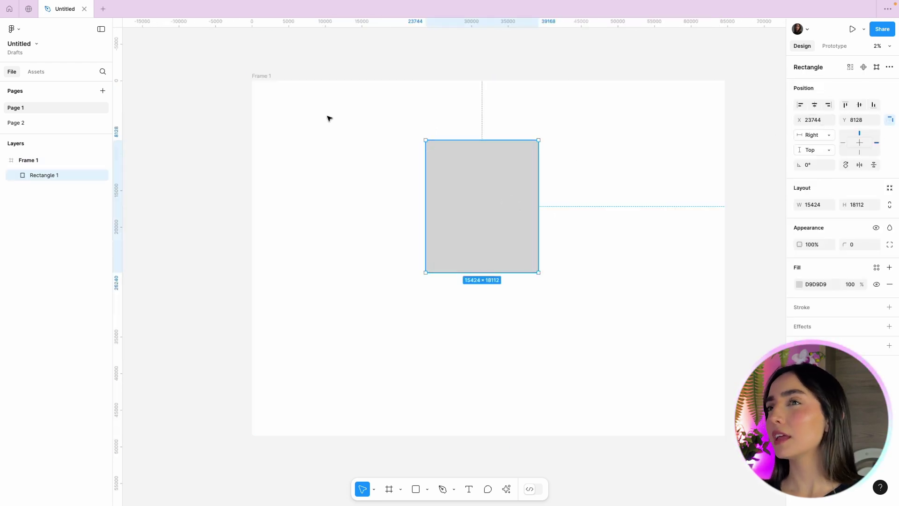
pyautogui.click(262, 76)
# Resize the rectangle to about 26688 × 8128 and center it horizontally and vertically in the frame.
pyautogui.click(471, 162)
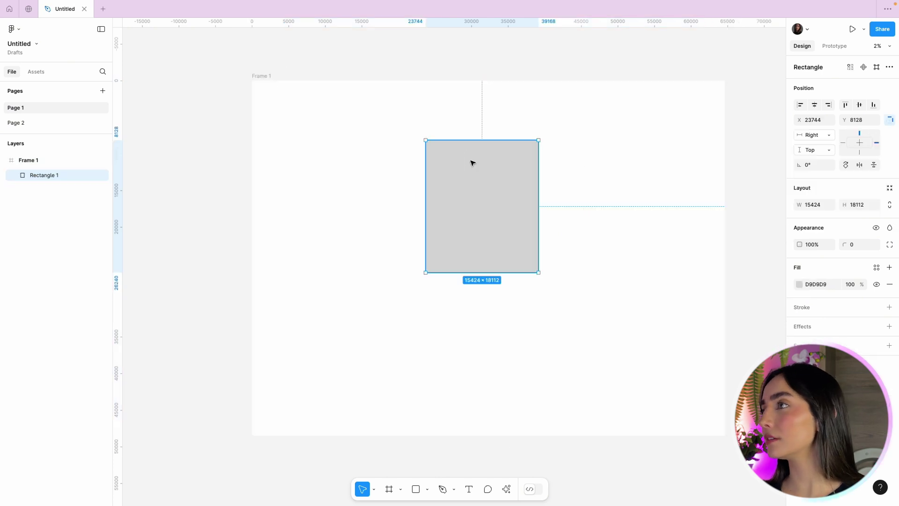
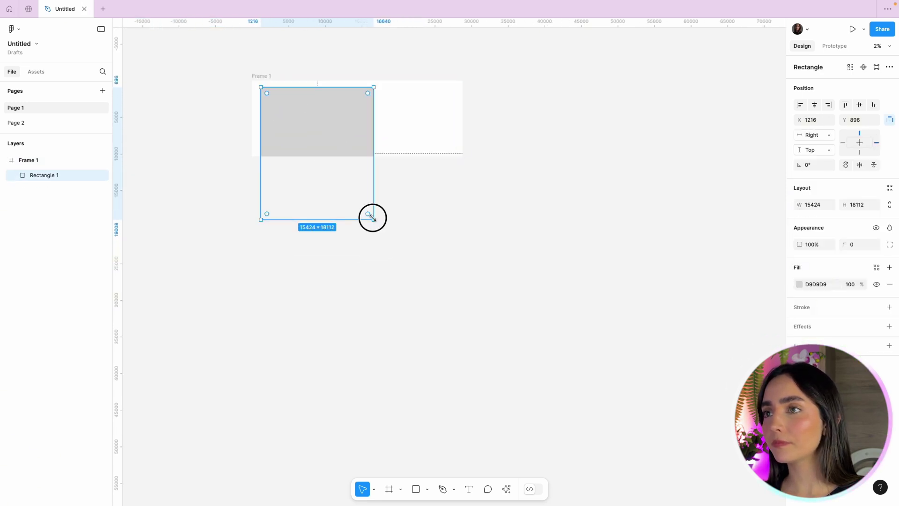
pyautogui.moveTo(374, 219); pyautogui.dragTo(456, 147)
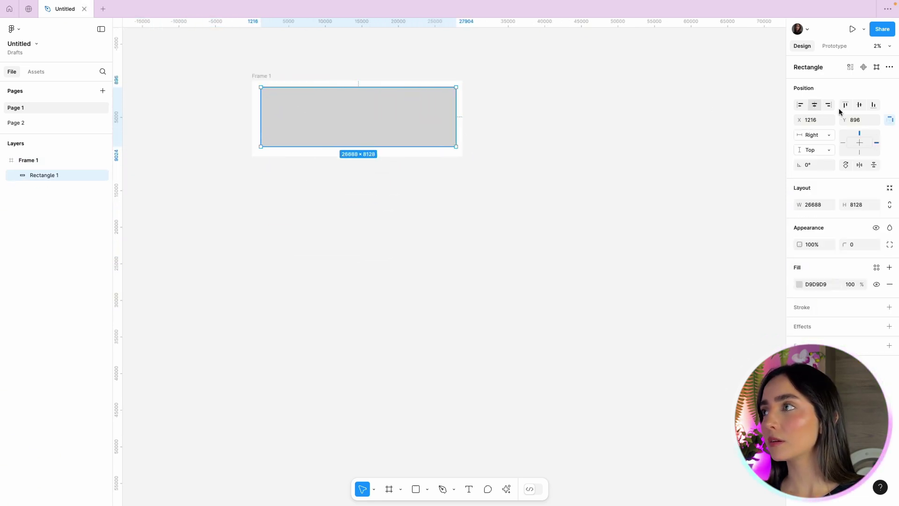
pyautogui.click(815, 104)
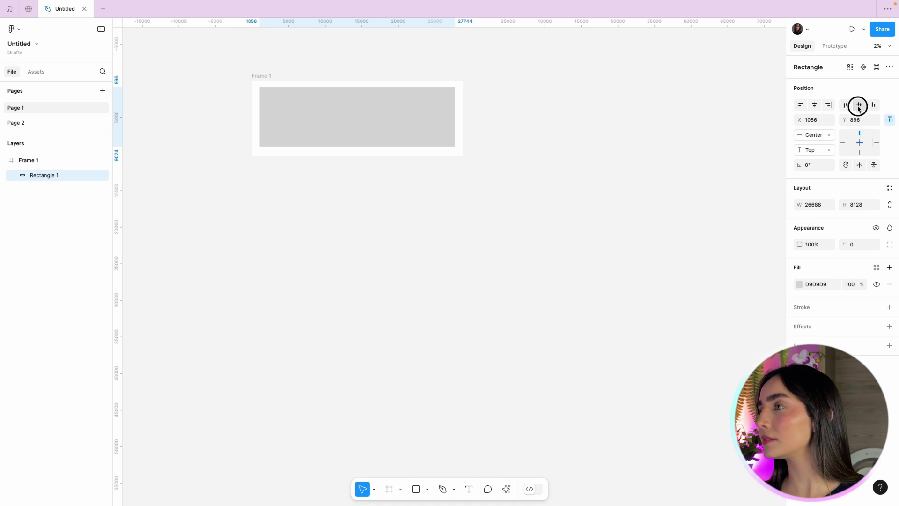
pyautogui.click(860, 104)
# Duplicate the frame with its rectangle and place the copy directly below the original, at about Y 23232.
pyautogui.click(265, 76)
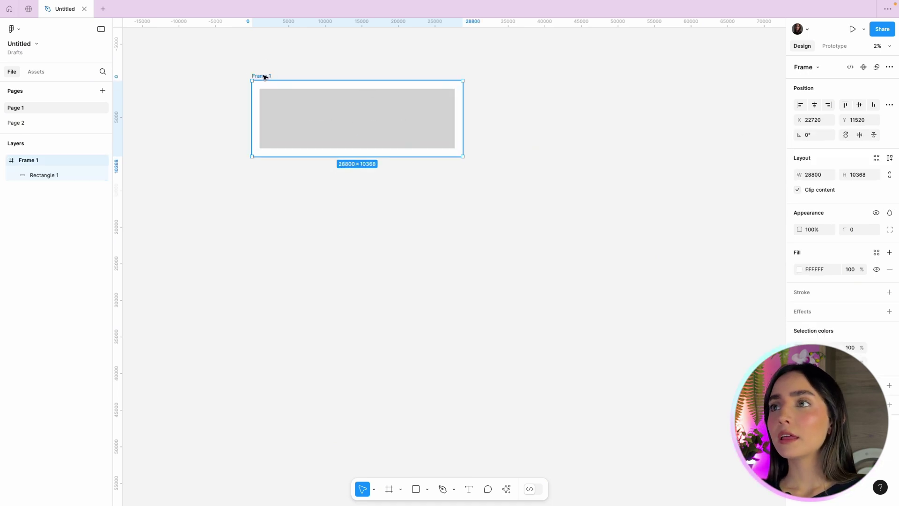
pyautogui.click(401, 108)
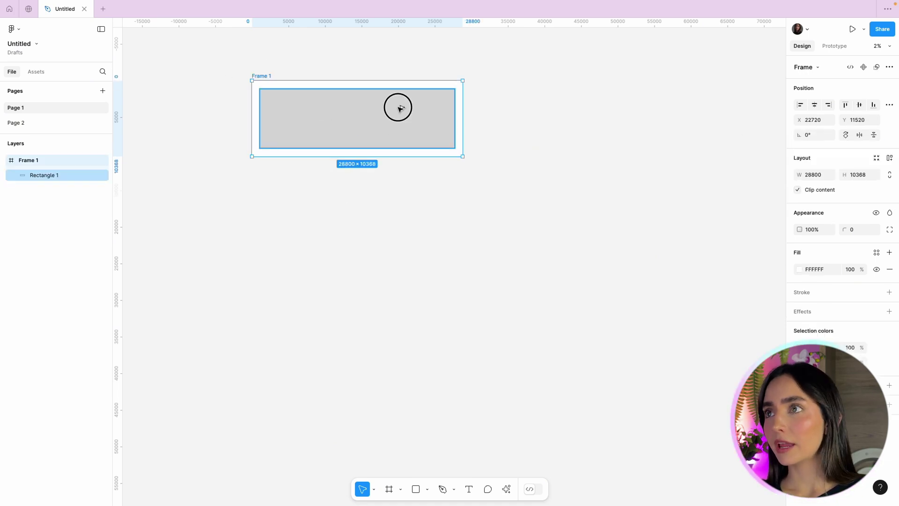
pyautogui.moveTo(400, 109); pyautogui.dragTo(403, 193)
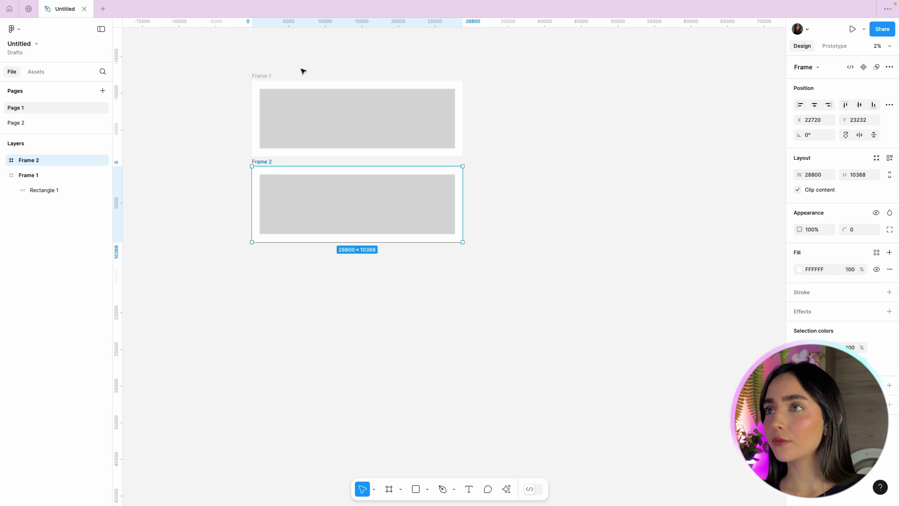
# Set the horizontal constraint of the rectangle in Frame 1 to Left + Right.
pyautogui.moveTo(302, 71); pyautogui.dragTo(239, 94)
pyautogui.click(245, 131)
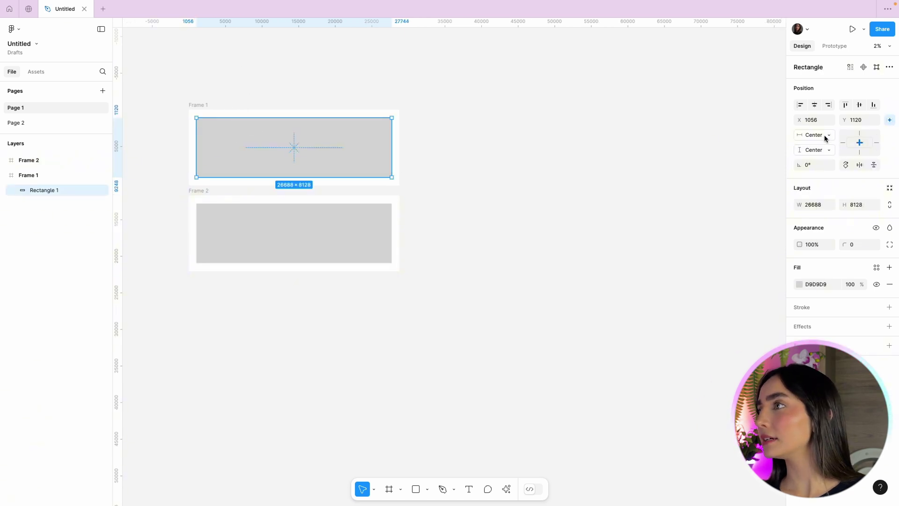
pyautogui.click(824, 135)
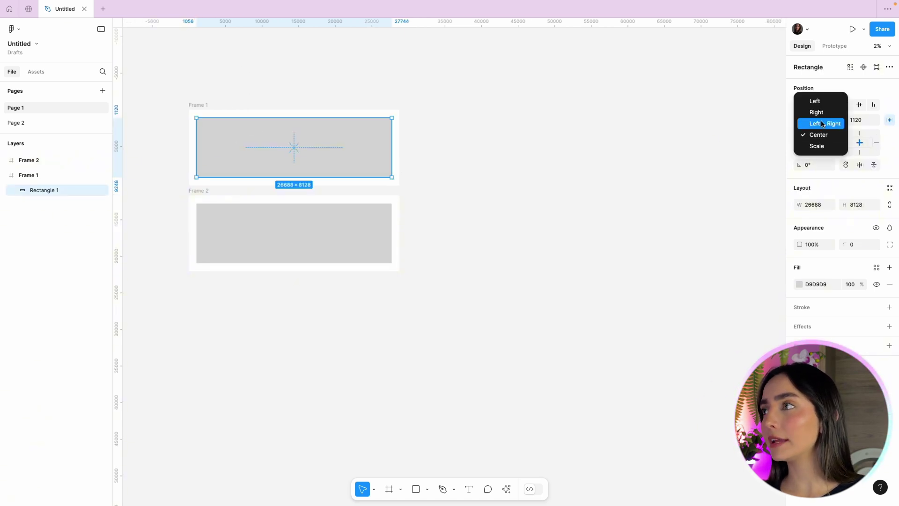
pyautogui.click(823, 124)
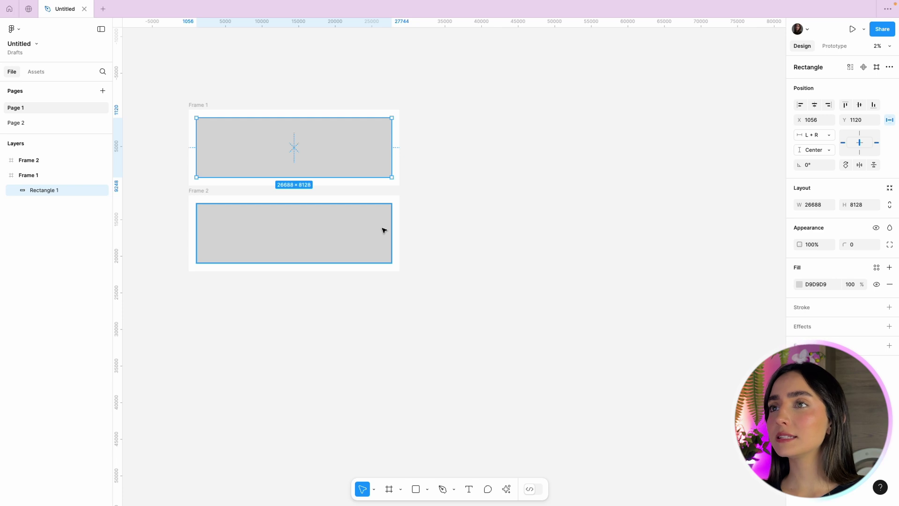
# Set the horizontal constraint of the rectangle in Frame 2 to Scale.
pyautogui.click(384, 230)
pyautogui.click(827, 135)
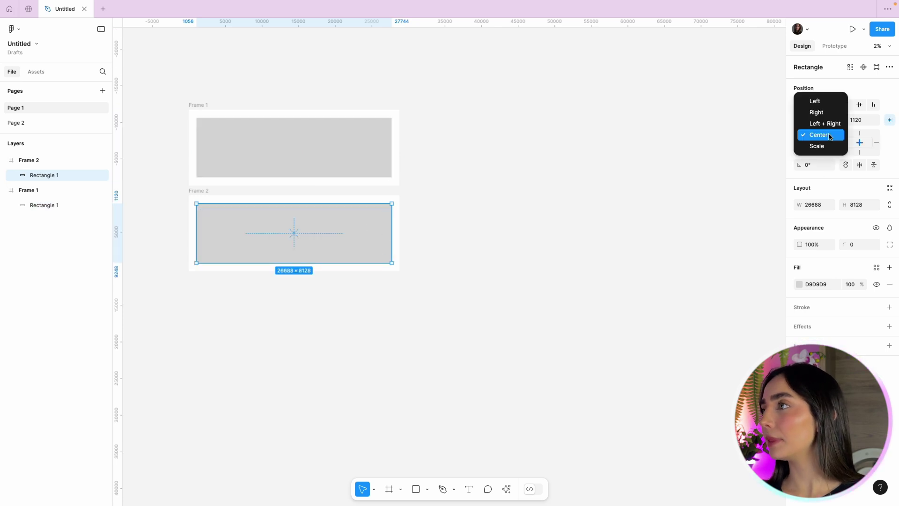
pyautogui.click(827, 147)
pyautogui.click(480, 247)
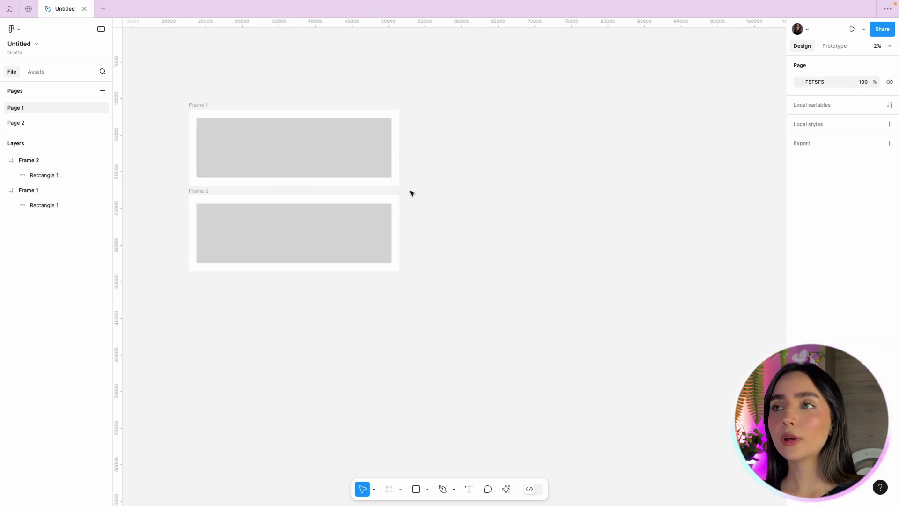
# Select both frames together and widen them to about 78400 to test the two rectangles' constraints.
pyautogui.click(341, 149)
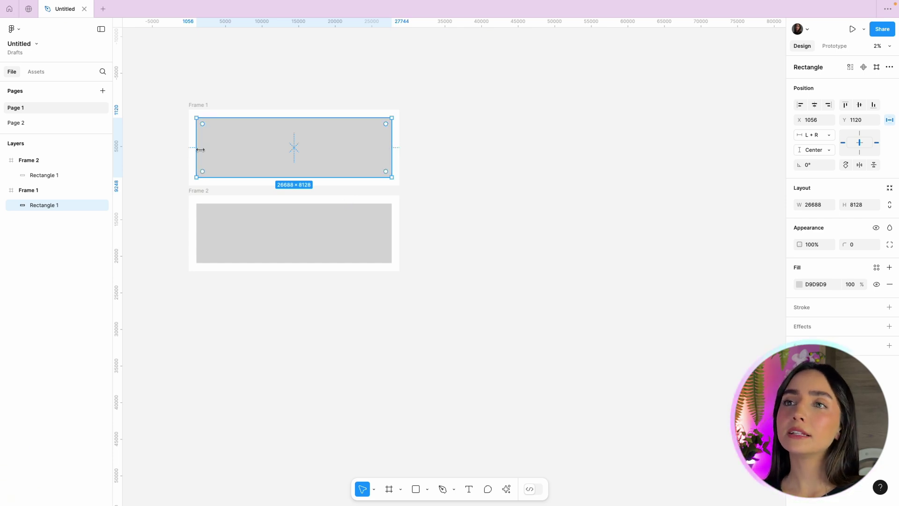
pyautogui.click(328, 245)
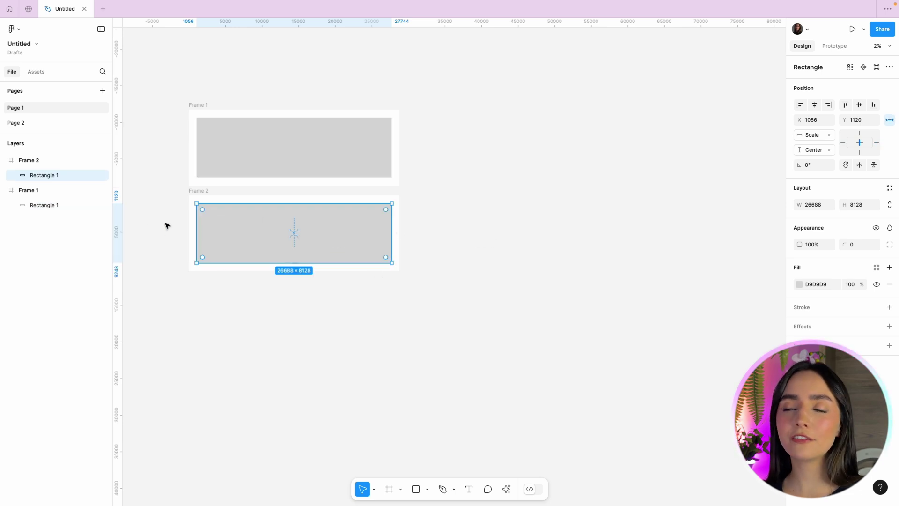
pyautogui.click(205, 191)
pyautogui.moveTo(172, 88); pyautogui.dragTo(416, 261)
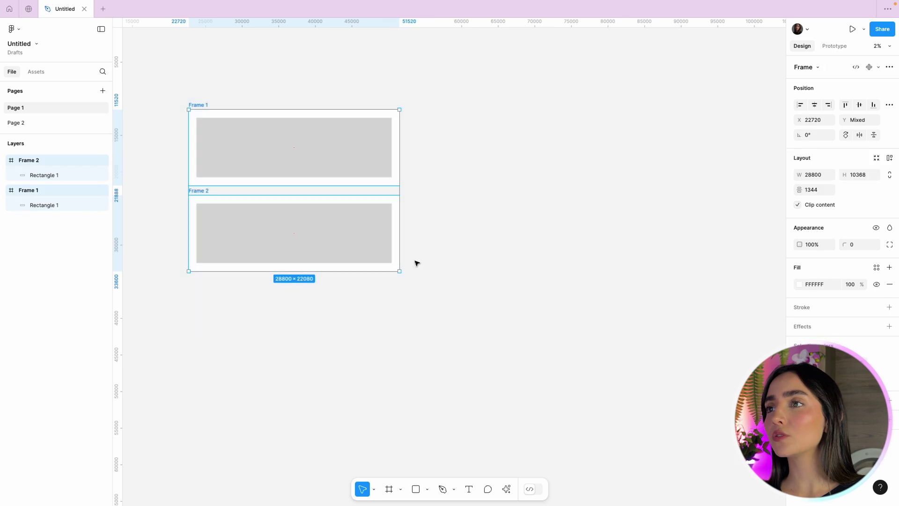
pyautogui.moveTo(402, 193); pyautogui.dragTo(762, 193)
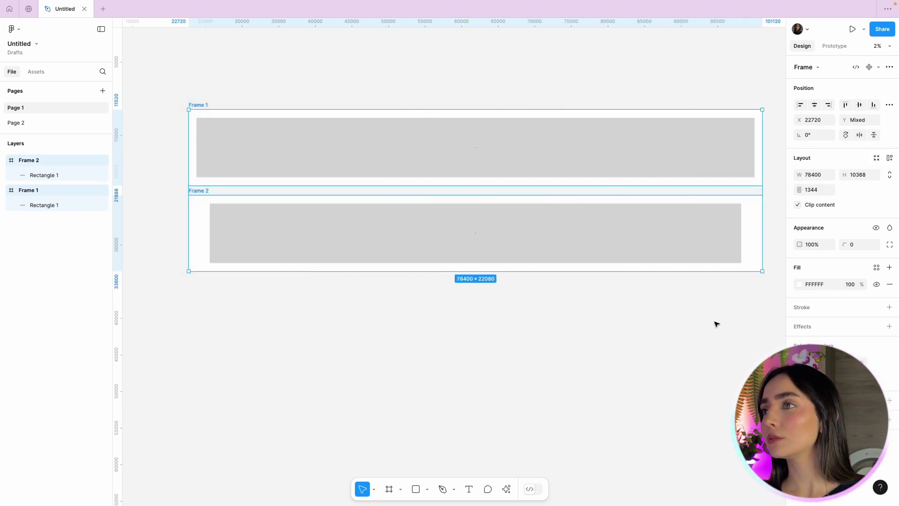
# Move Frame 2 slightly down away from Frame 1 and compare the side margins of the two rectangles.
pyautogui.scroll(2, 707, 337)
pyautogui.click(562, 356)
pyautogui.scroll(2, 418, 255)
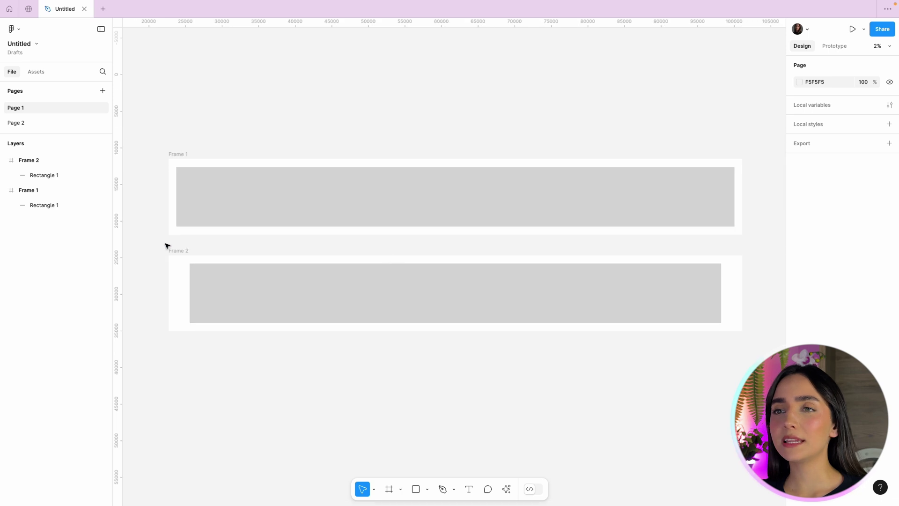
pyautogui.click(178, 154)
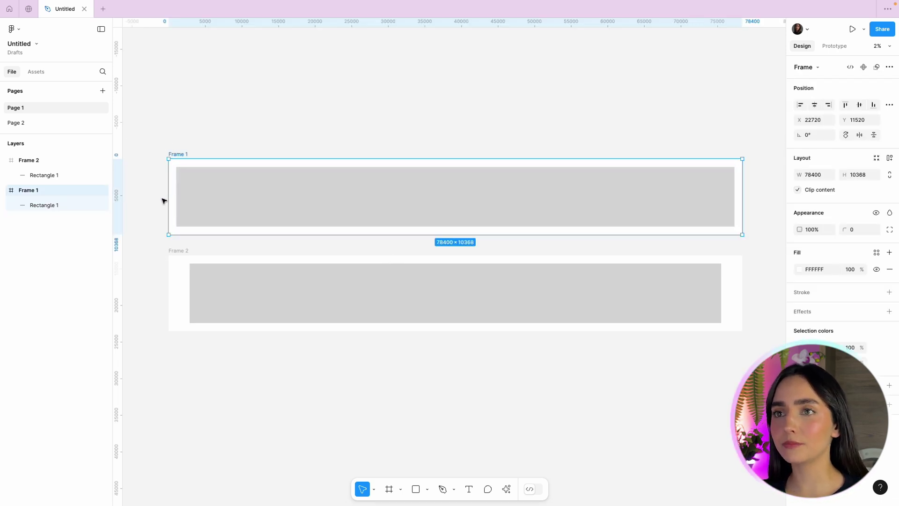
pyautogui.scroll(3, 167, 201)
pyautogui.scroll(-2, 209, 179)
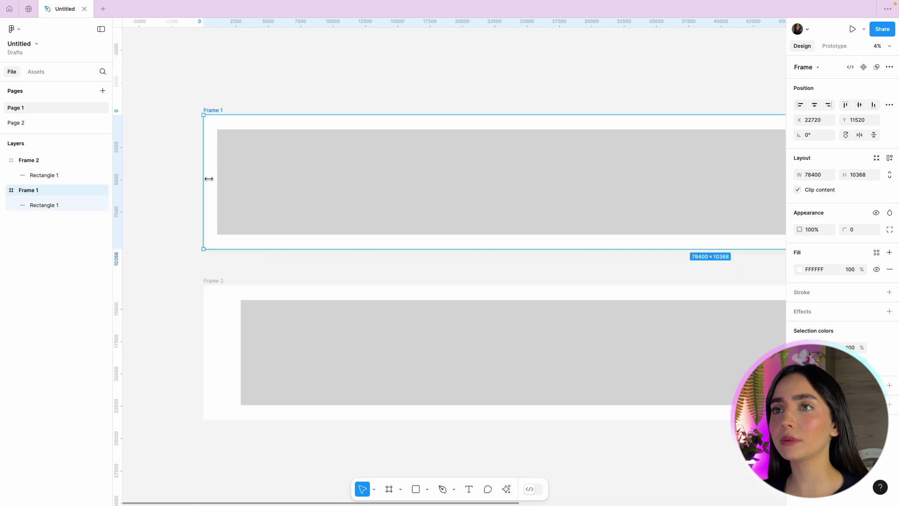
pyautogui.scroll(-2, 209, 179)
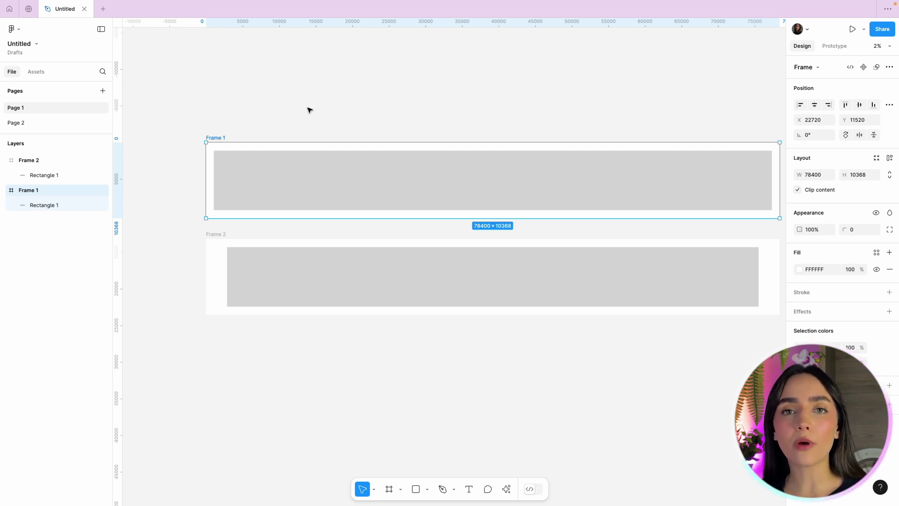
# Compare the constraints and side margins of the rectangles in Frame 1 and Frame 2.
pyautogui.click(294, 176)
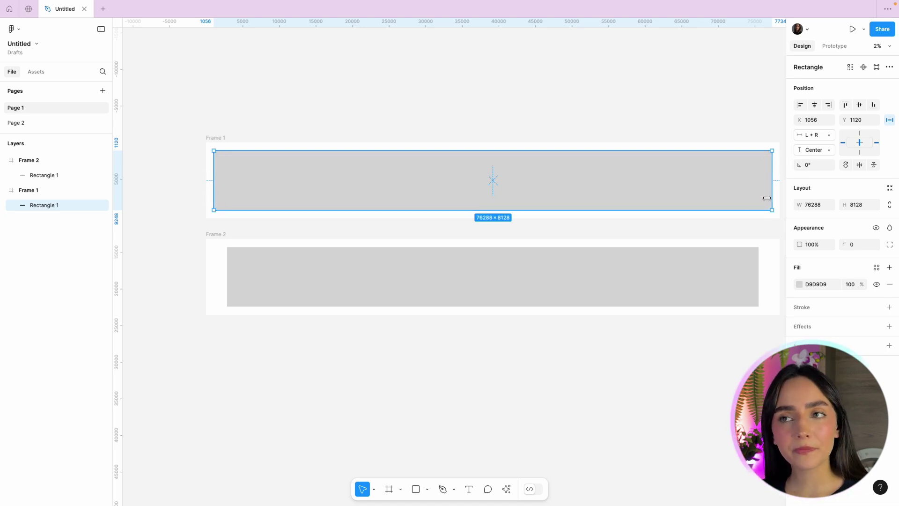
pyautogui.click(209, 235)
pyautogui.hscroll(2, 552, 378)
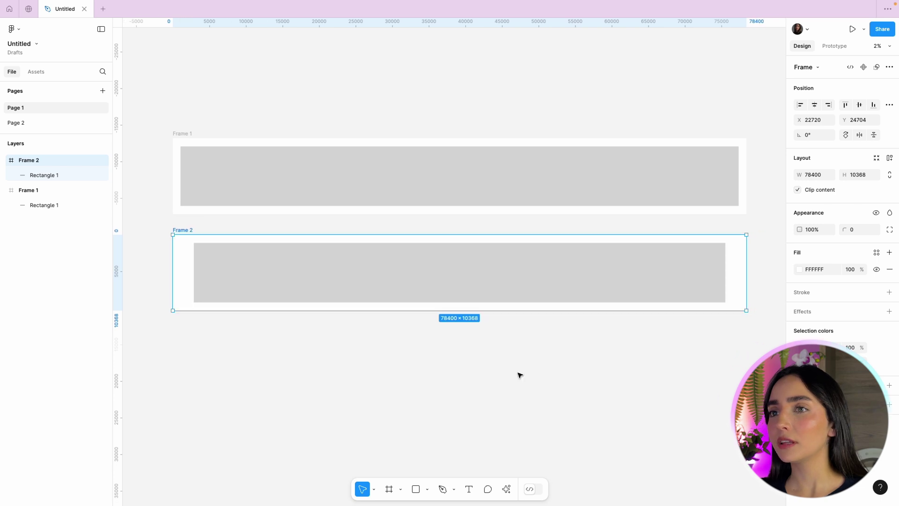
pyautogui.click(265, 264)
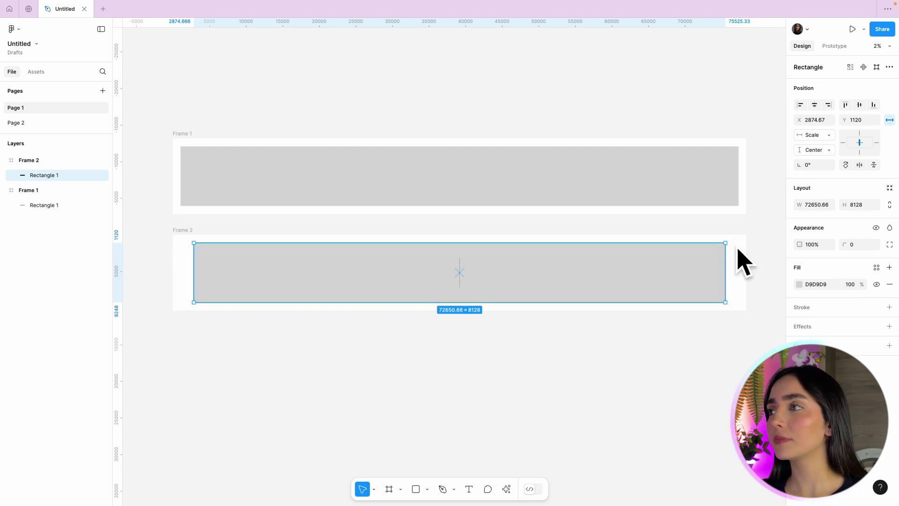
pyautogui.scroll(2, 526, 363)
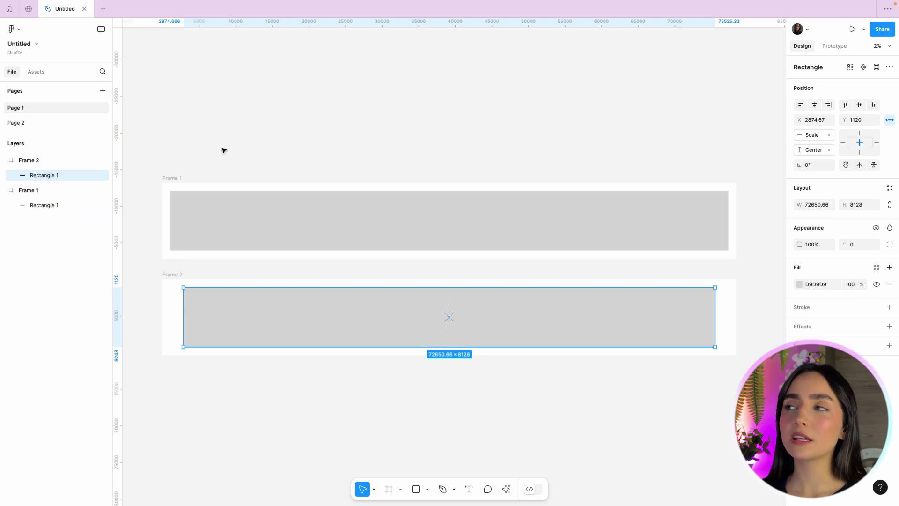
pyautogui.click(832, 152)
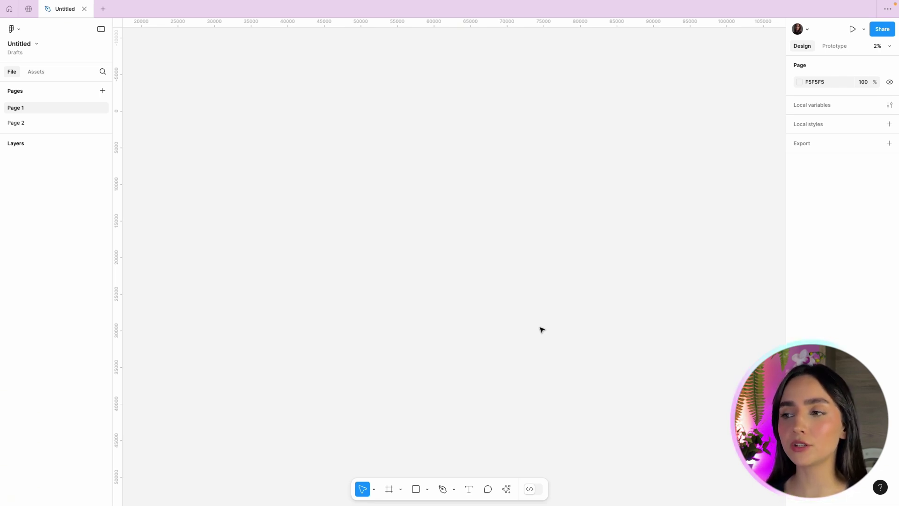
# Draw a frame about 50496 × 43392 in size on the empty canvas.
pyautogui.click(388, 489)
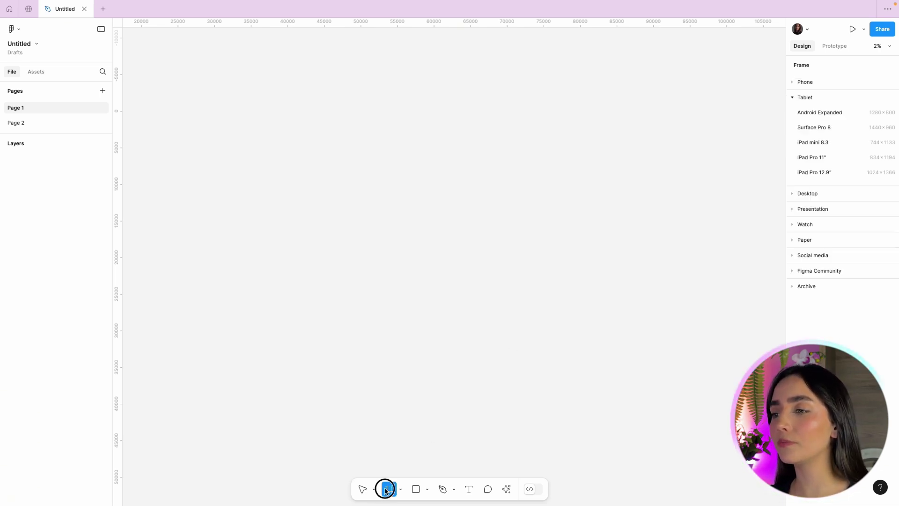
pyautogui.moveTo(249, 139); pyautogui.dragTo(620, 456)
pyautogui.scroll(-2, 562, 351)
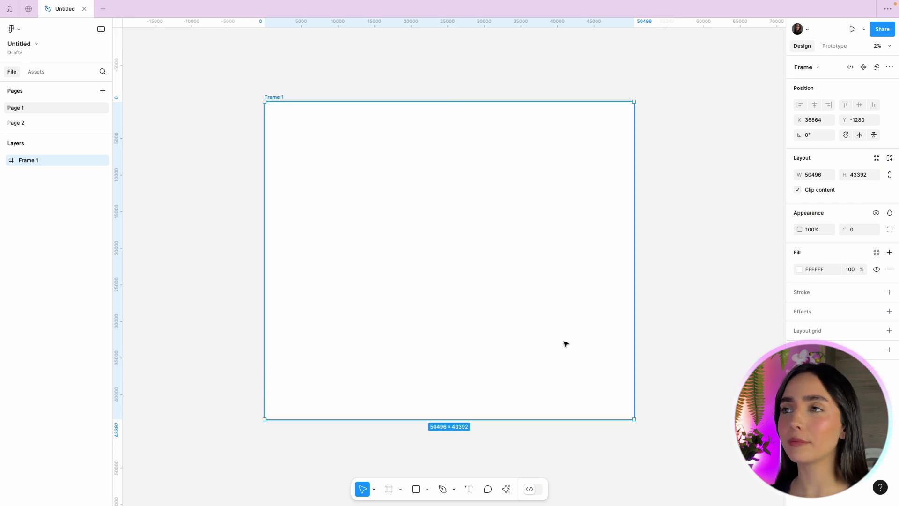
# Build a header row with rectangles about 9664 × 3392 at both ends and three about 5312 × 1536 centred in the frame.
pyautogui.click(417, 490)
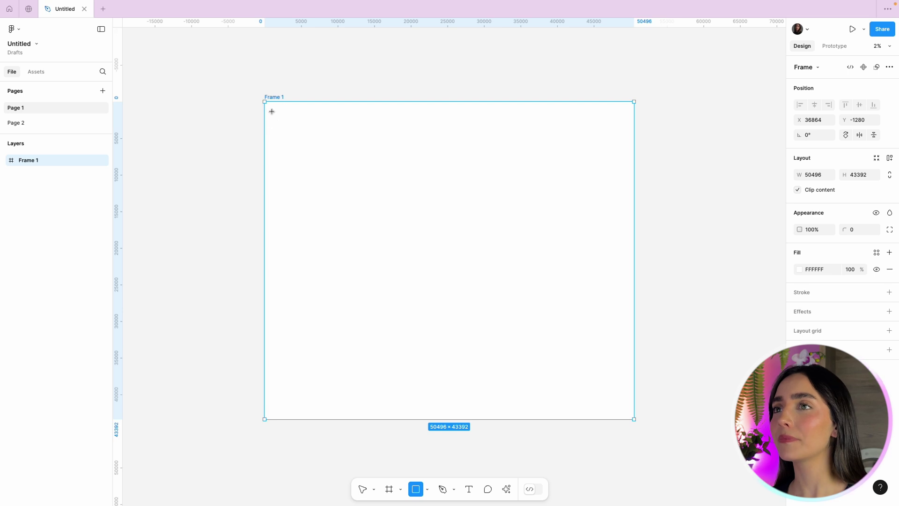
pyautogui.moveTo(272, 112); pyautogui.dragTo(594, 124)
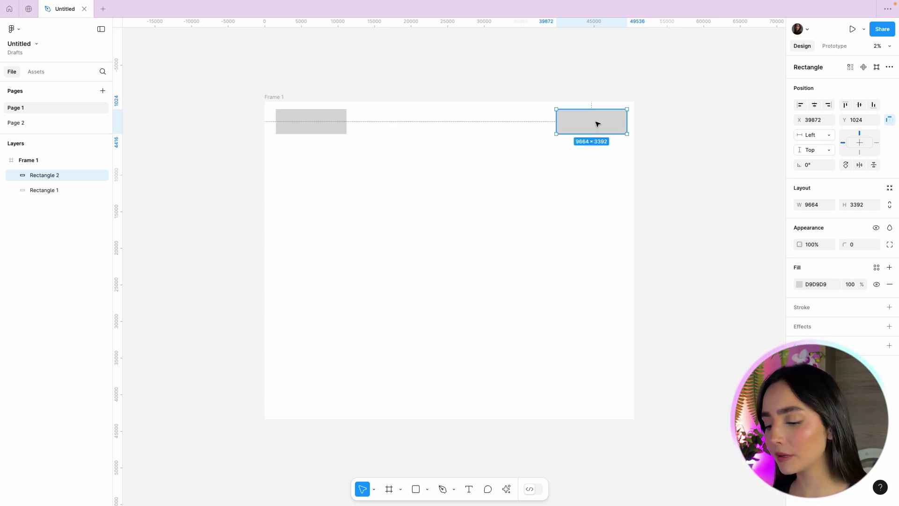
pyautogui.moveTo(554, 122); pyautogui.dragTo(475, 122)
pyautogui.hotkey('ctrl', 'd')
pyautogui.moveTo(528, 158); pyautogui.dragTo(391, 94)
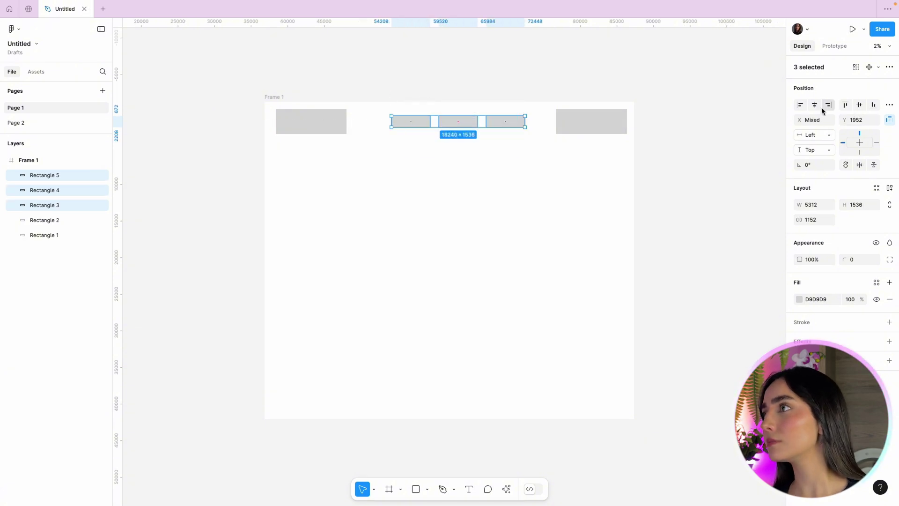
pyautogui.click(815, 107)
# Move Frame 1 to about X 32384, Y 512, and try stretching its width to test the header rectangles' default constraints.
pyautogui.click(611, 124)
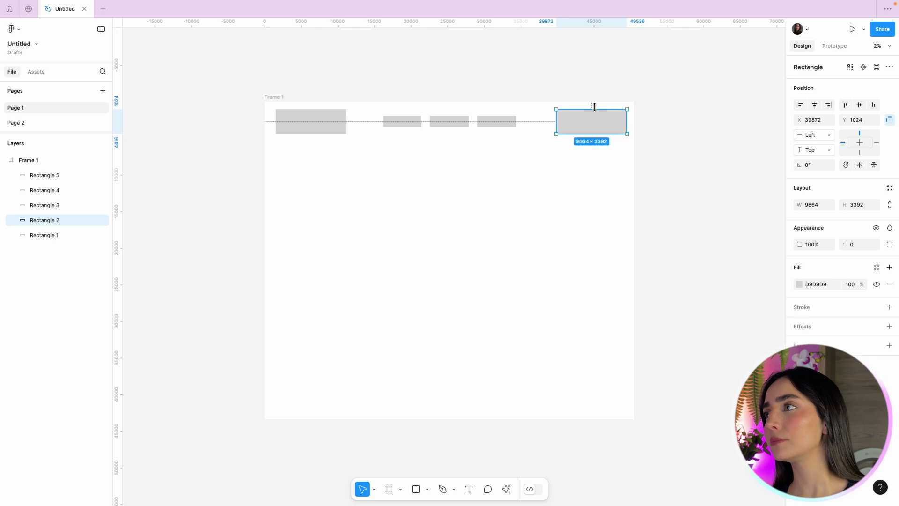
pyautogui.click(336, 129)
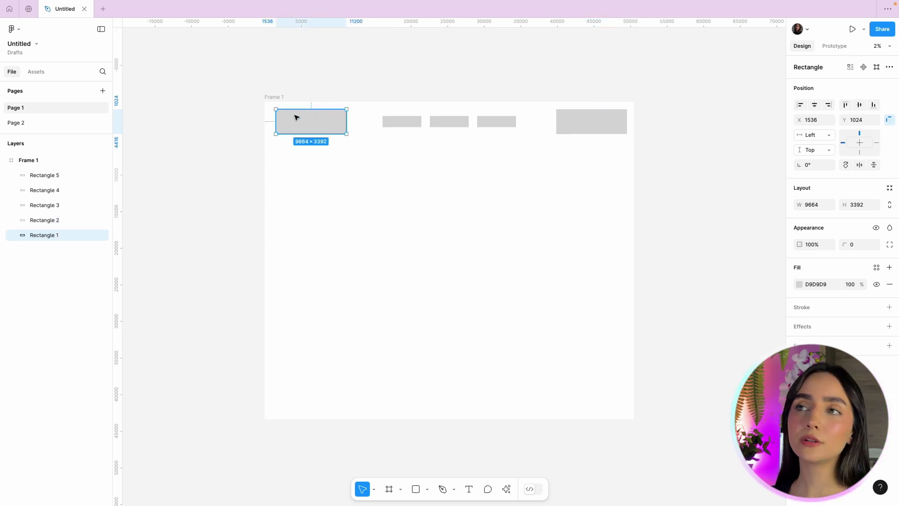
pyautogui.click(273, 96)
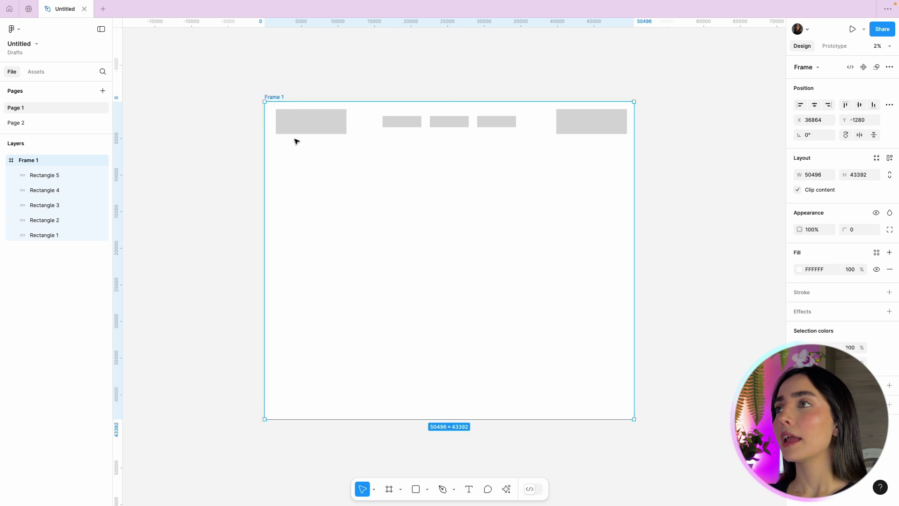
pyautogui.moveTo(608, 176); pyautogui.dragTo(576, 189)
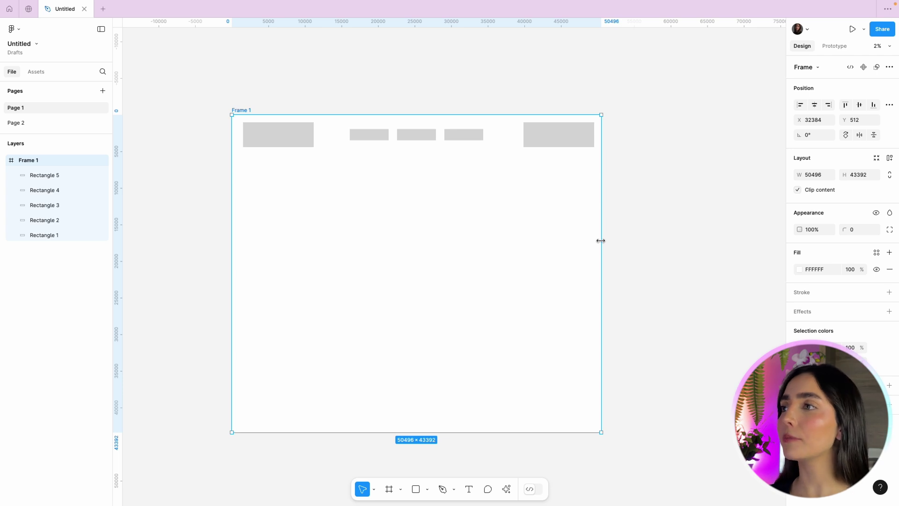
pyautogui.moveTo(601, 240); pyautogui.dragTo(601, 281)
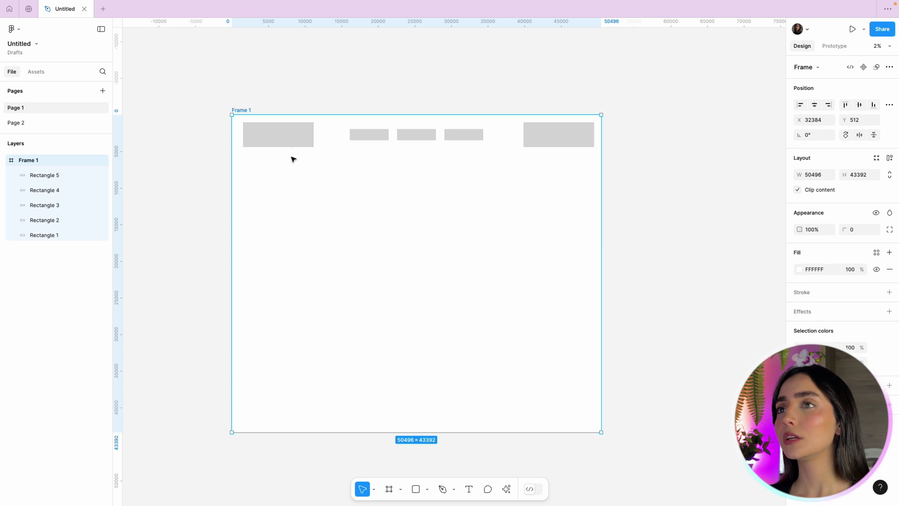
# Check the left-hand header rectangle's constraints and set the horizontal constraint of the right-hand one to Right.
pyautogui.click(307, 128)
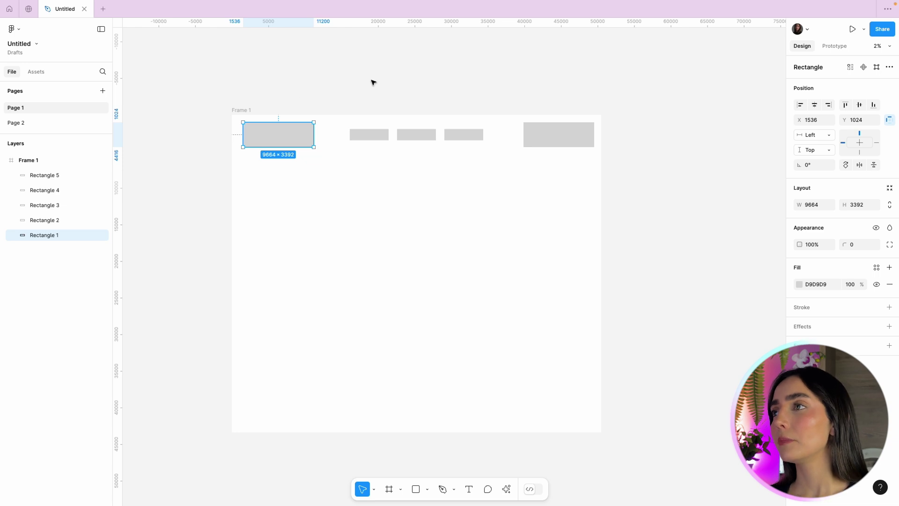
pyautogui.click(594, 137)
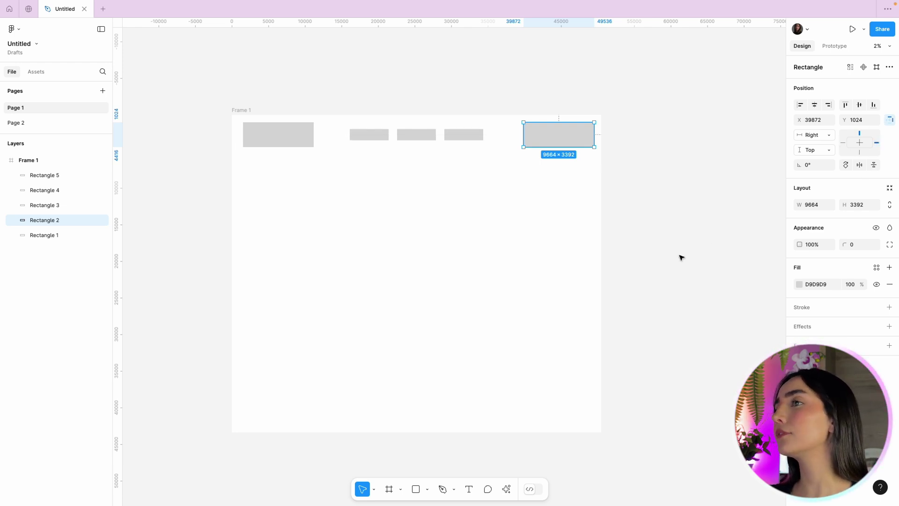
pyautogui.click(592, 233)
# Set the horizontal constraint of the three small middle rectangles to Center.
pyautogui.click(329, 82)
pyautogui.moveTo(328, 82); pyautogui.dragTo(499, 179)
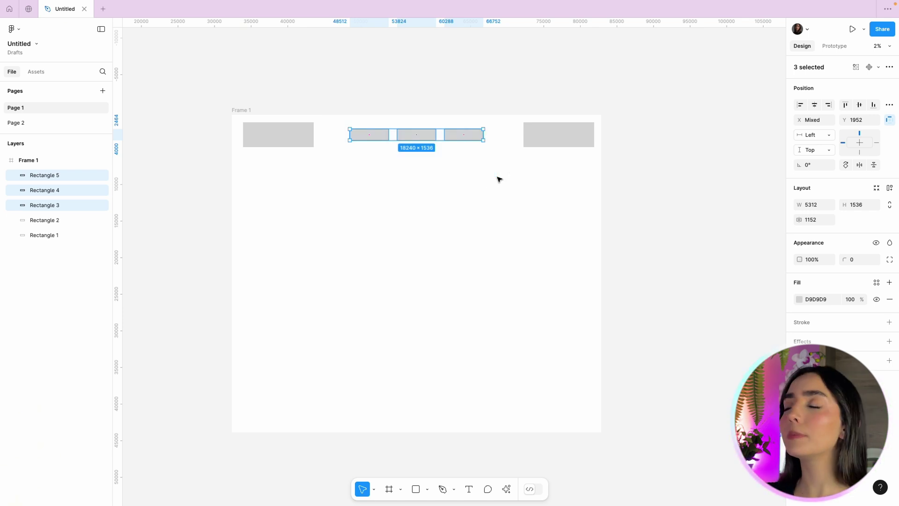
pyautogui.click(832, 136)
pyautogui.click(835, 166)
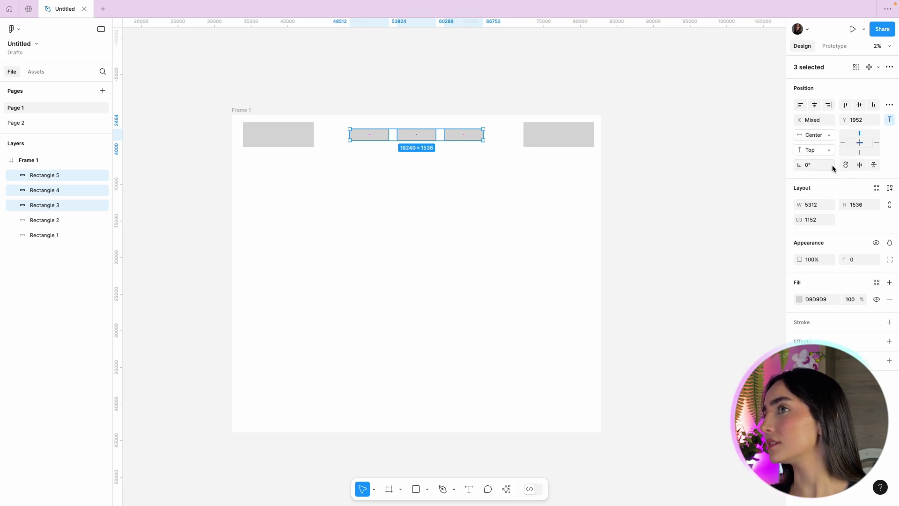
pyautogui.click(365, 102)
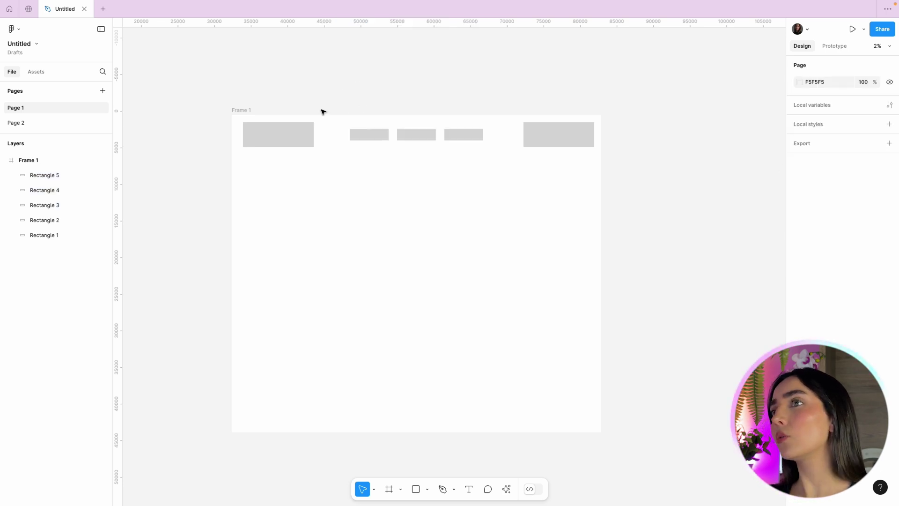
# Widen Frame 1 to about 65728 and keep stretching it to test how the header rectangles respond.
pyautogui.click(247, 112)
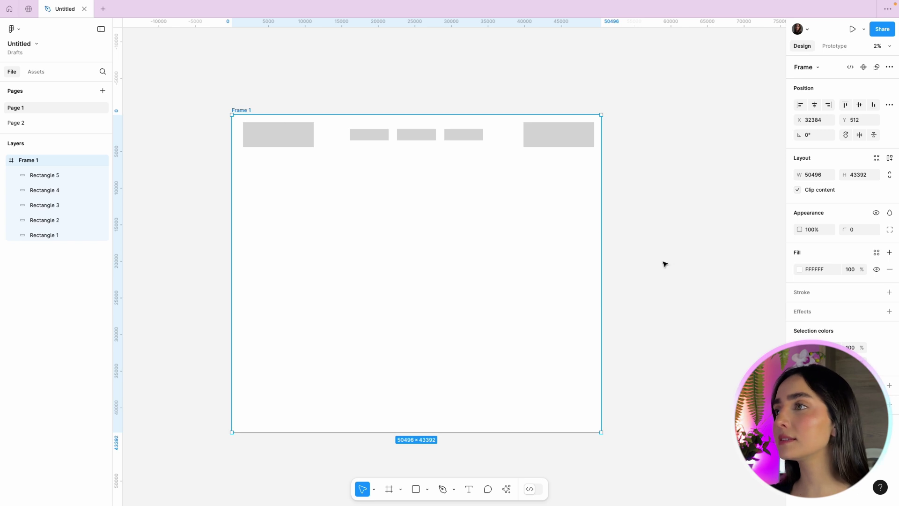
pyautogui.moveTo(602, 245)
pyautogui.mouseDown()
pyautogui.moveTo(766, 243)
pyautogui.moveTo(568, 246)
pyautogui.moveTo(607, 253)
pyautogui.mouseUp()
pyautogui.moveTo(707, 265)
pyautogui.mouseDown()
pyautogui.moveTo(721, 263)
pyautogui.moveTo(548, 266)
pyautogui.moveTo(712, 259)
pyautogui.mouseUp()
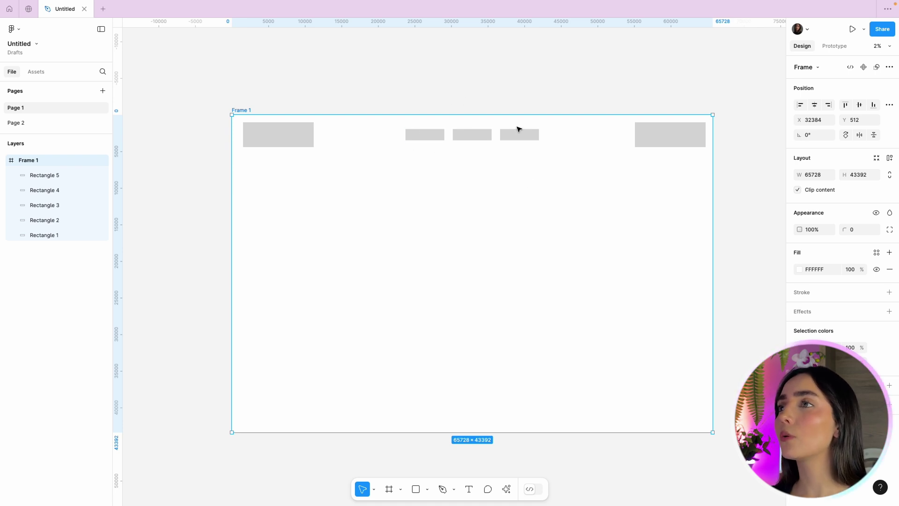
pyautogui.moveTo(713, 207)
pyautogui.mouseDown()
pyautogui.moveTo(588, 219)
pyautogui.moveTo(724, 219)
pyautogui.mouseUp()
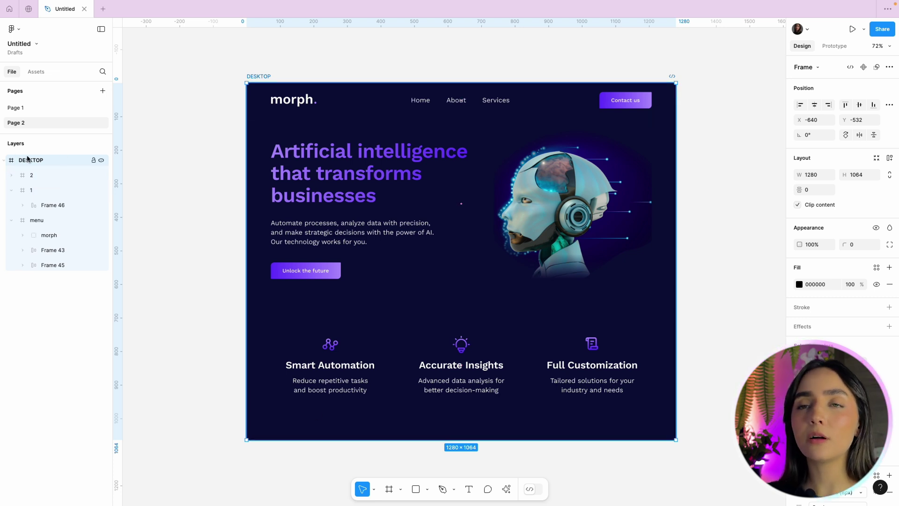
# Inspect the menu, hero and features section frames inside the DESKTOP design.
pyautogui.click(402, 107)
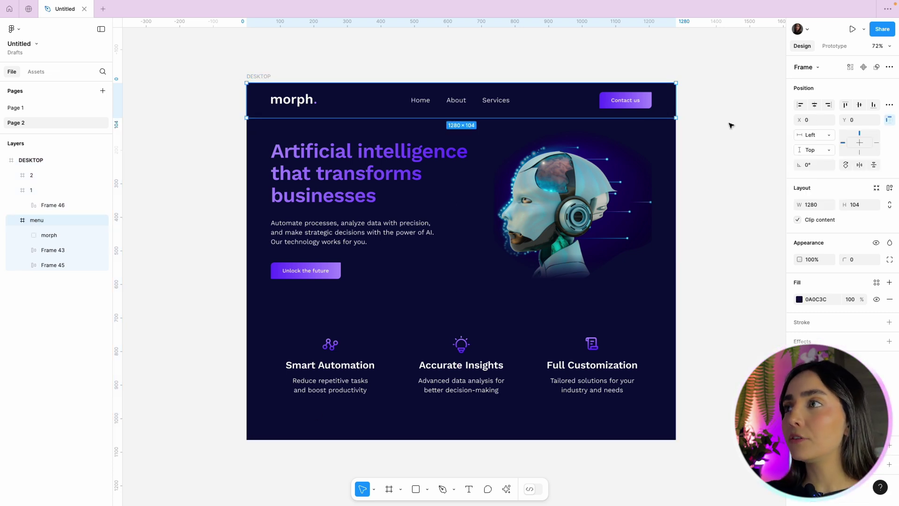
pyautogui.click(506, 202)
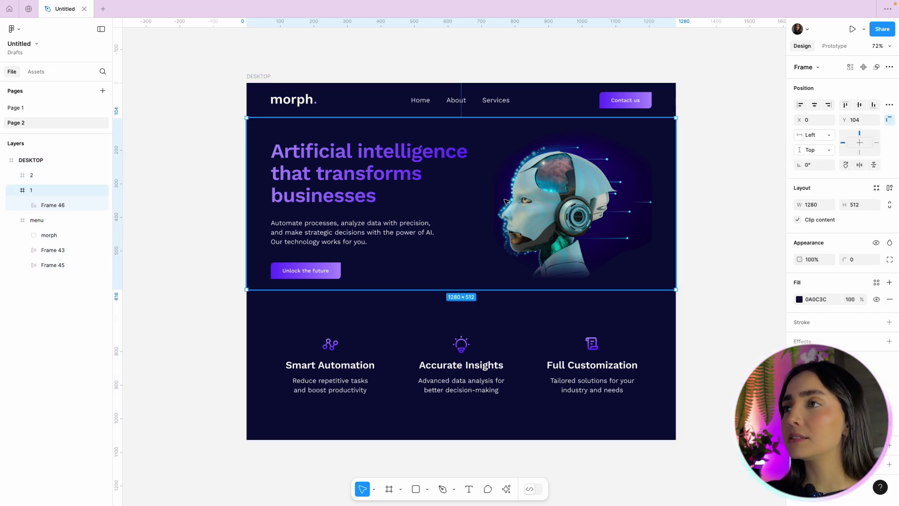
pyautogui.click(538, 336)
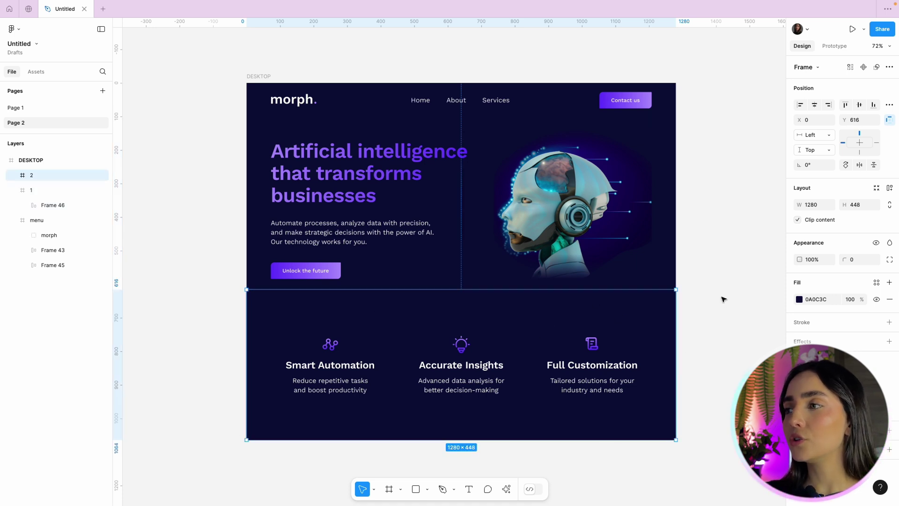
pyautogui.click(707, 170)
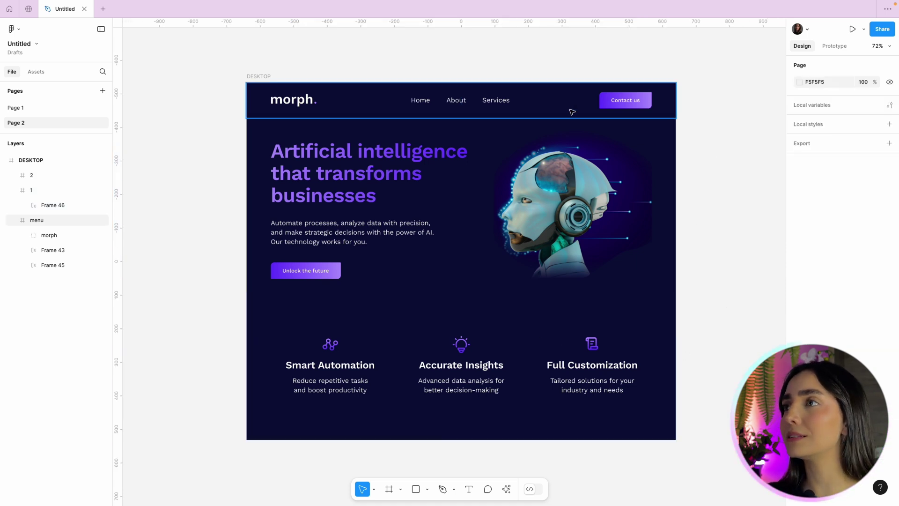
# Set the vertical constraint of the morph logo in the menu frame to Center.
pyautogui.click(572, 110)
pyautogui.scroll(5, 493, 76)
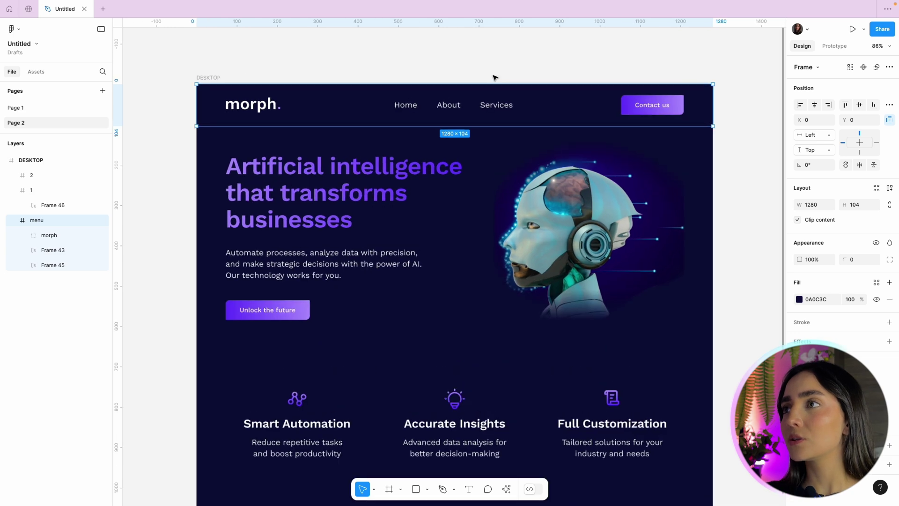
pyautogui.moveTo(478, 66); pyautogui.dragTo(484, 102)
pyautogui.scroll(1, 344, 118)
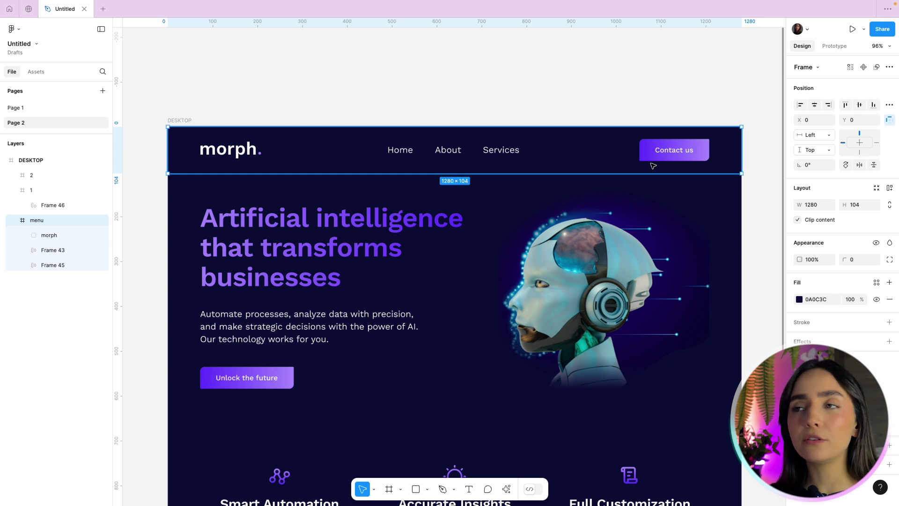
pyautogui.click(52, 234)
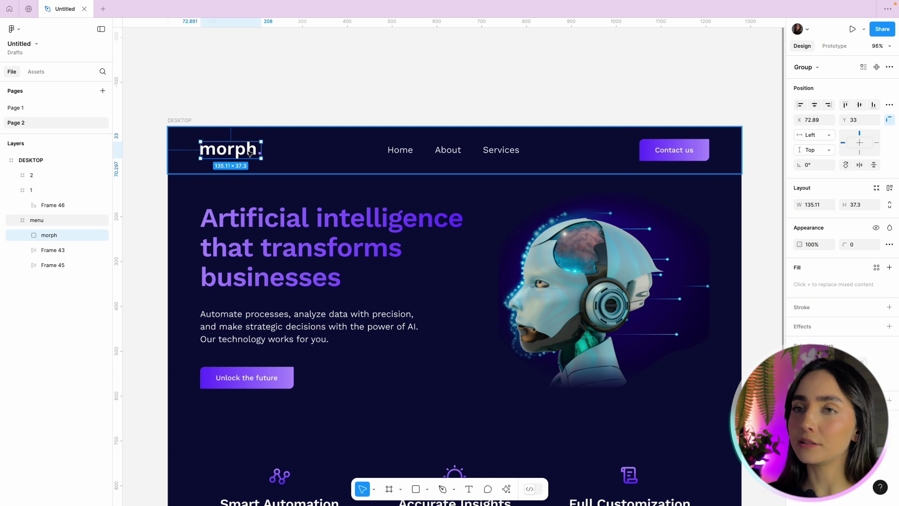
pyautogui.click(860, 141)
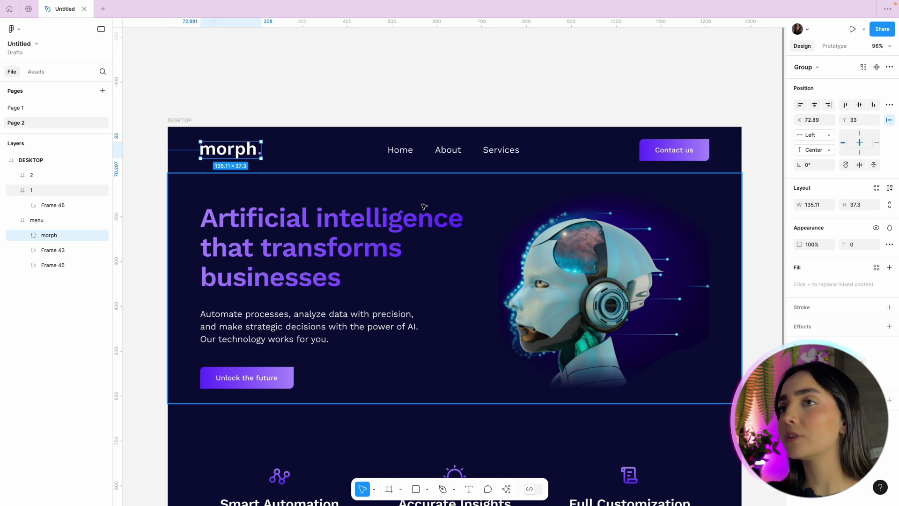
# Set the horizontal and vertical constraints of the Home, About and Services link group to Center.
pyautogui.click(456, 158)
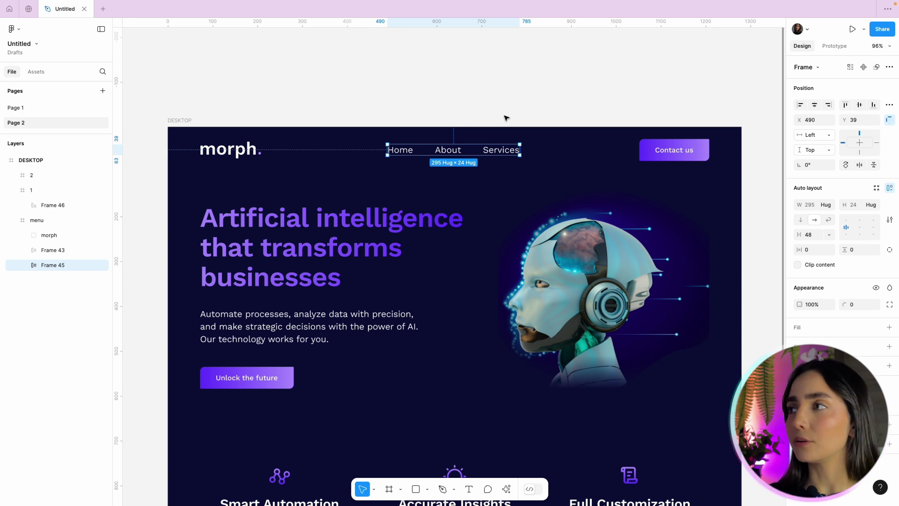
pyautogui.click(856, 143)
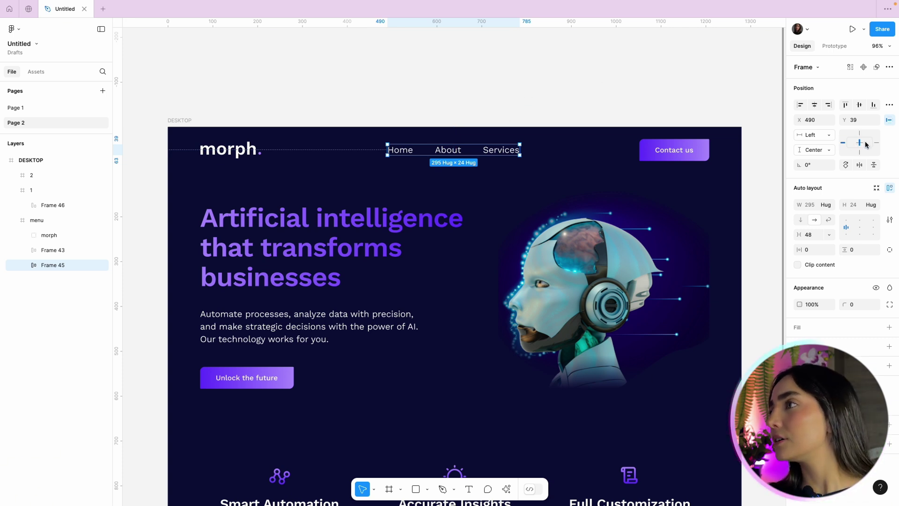
pyautogui.click(864, 143)
# Set the Contact us button's horizontal constraint to Right and its vertical constraint to Center.
pyautogui.click(687, 157)
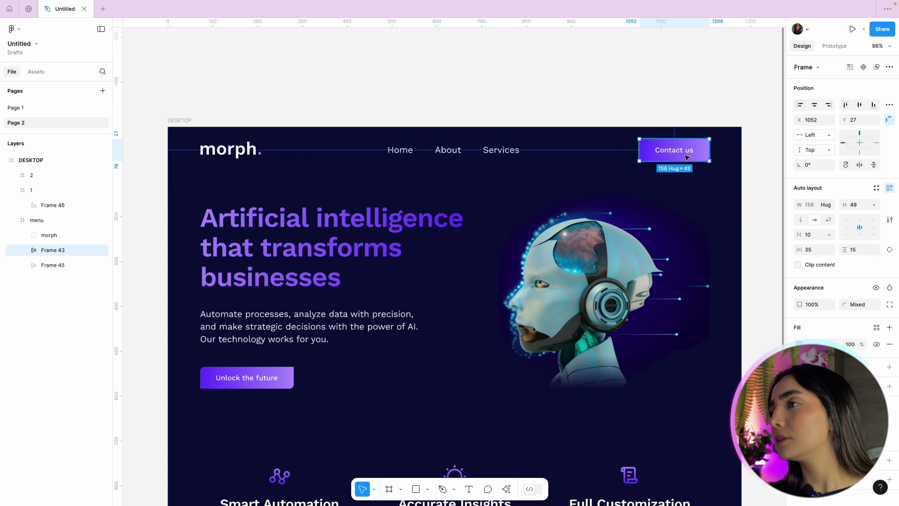
pyautogui.click(860, 143)
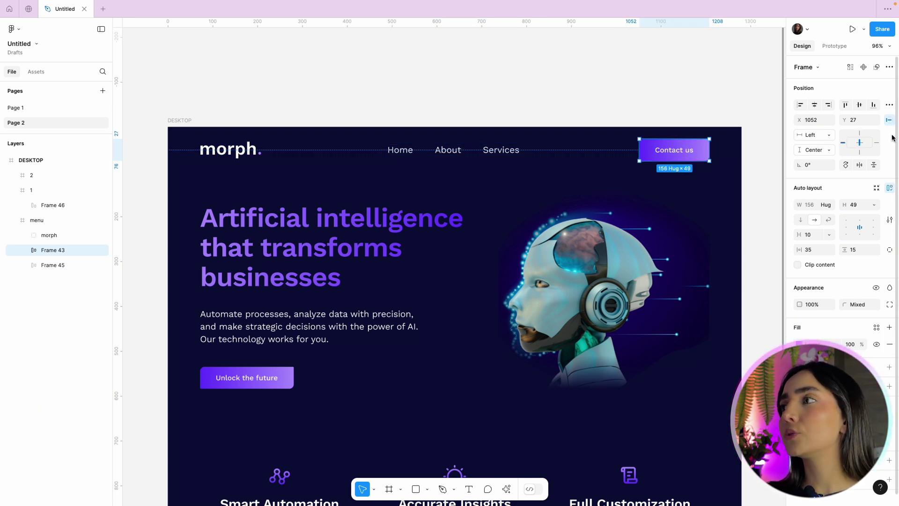
pyautogui.click(877, 142)
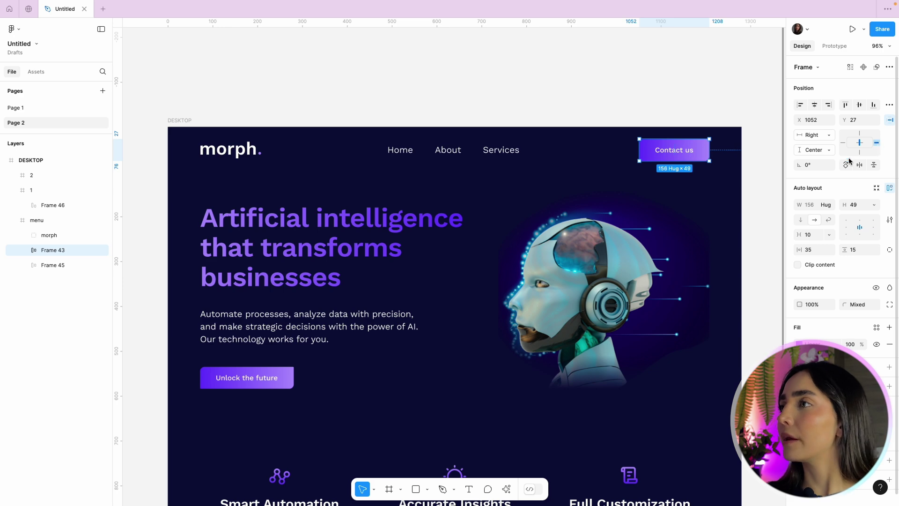
pyautogui.click(552, 143)
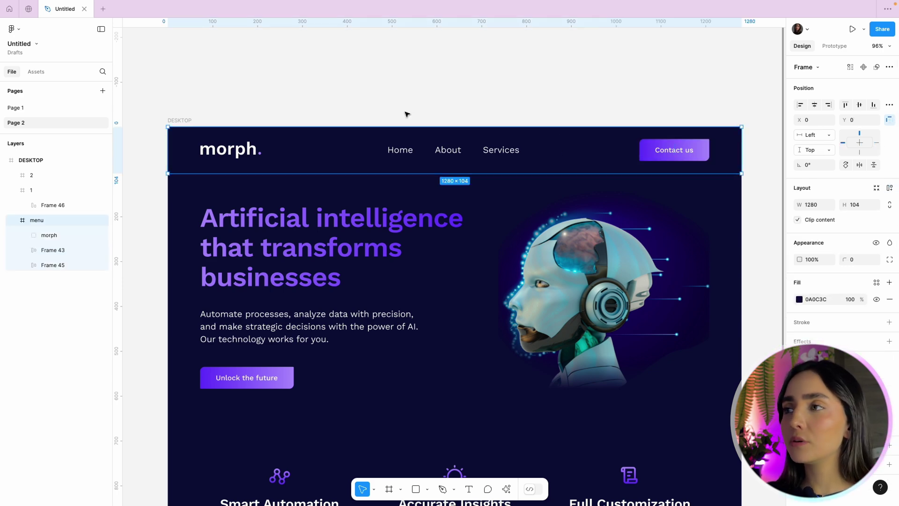
# Test resizing the content group inside the hero section by its right edge, returning it to a width of 1136.
pyautogui.scroll(-5, 409, 91)
pyautogui.click(430, 165)
pyautogui.scroll(2, 464, 182)
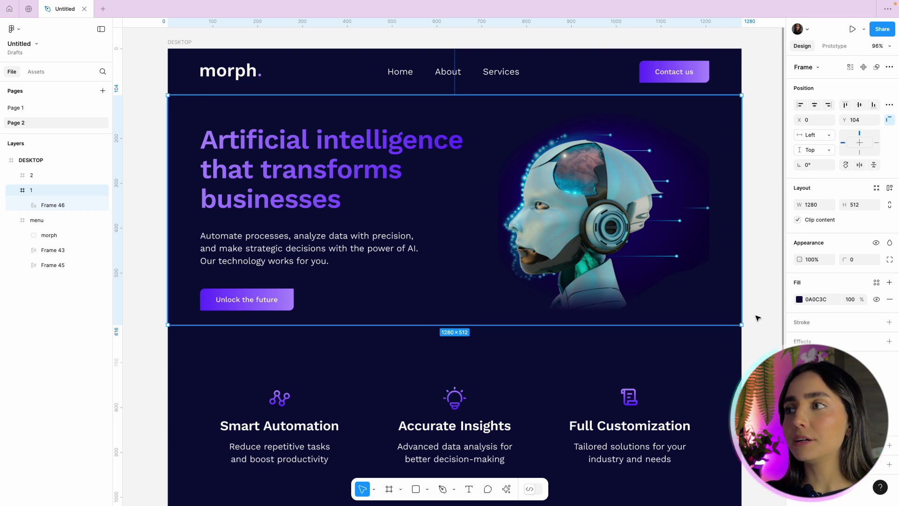
pyautogui.click(365, 173)
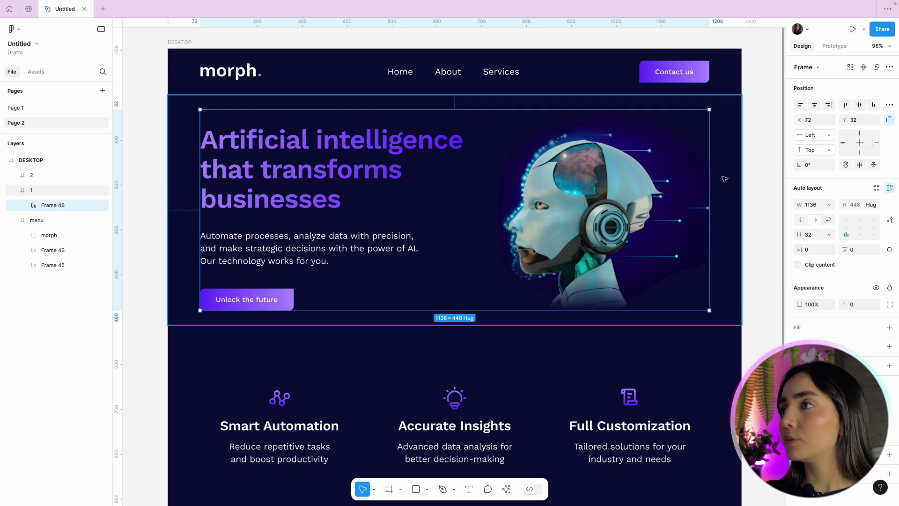
pyautogui.moveTo(709, 174)
pyautogui.mouseDown()
pyautogui.moveTo(629, 176)
pyautogui.moveTo(709, 171)
pyautogui.mouseUp()
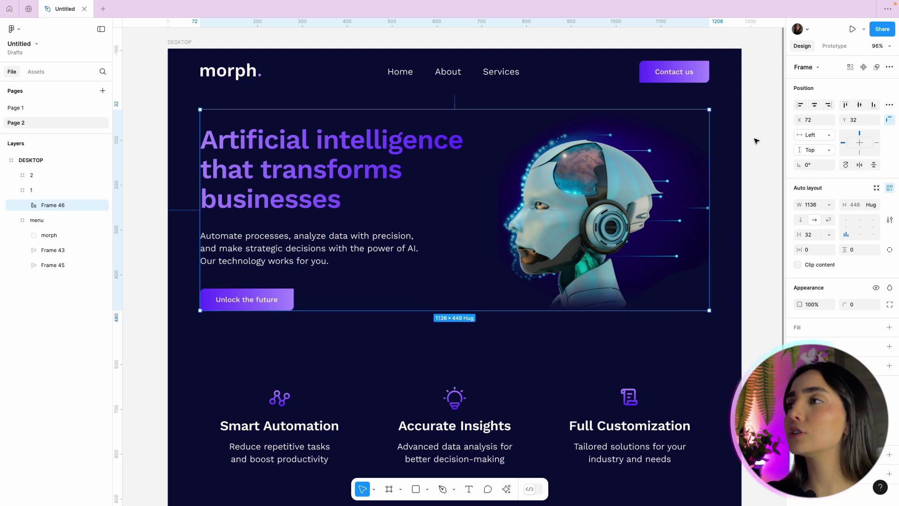
# Try narrowing the hero section frame to about 967 wide, and undo the resize.
pyautogui.click(224, 200)
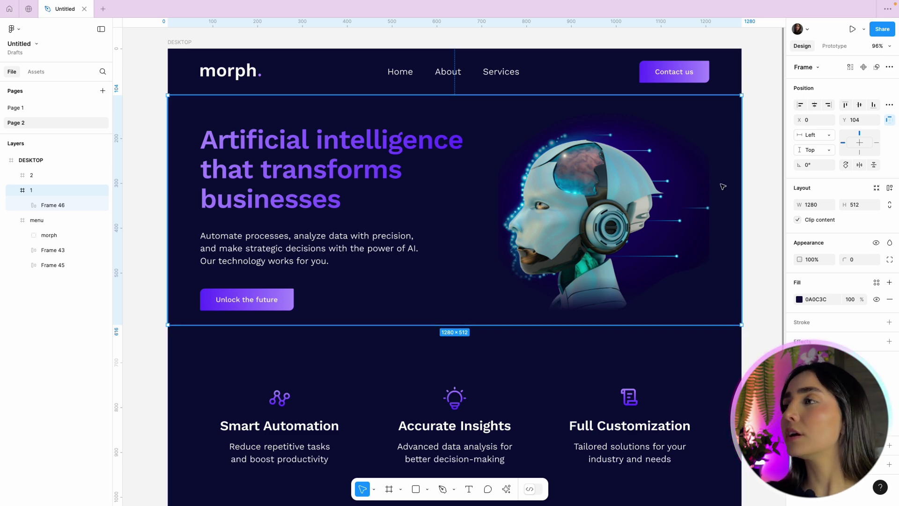
pyautogui.moveTo(739, 160); pyautogui.dragTo(602, 194)
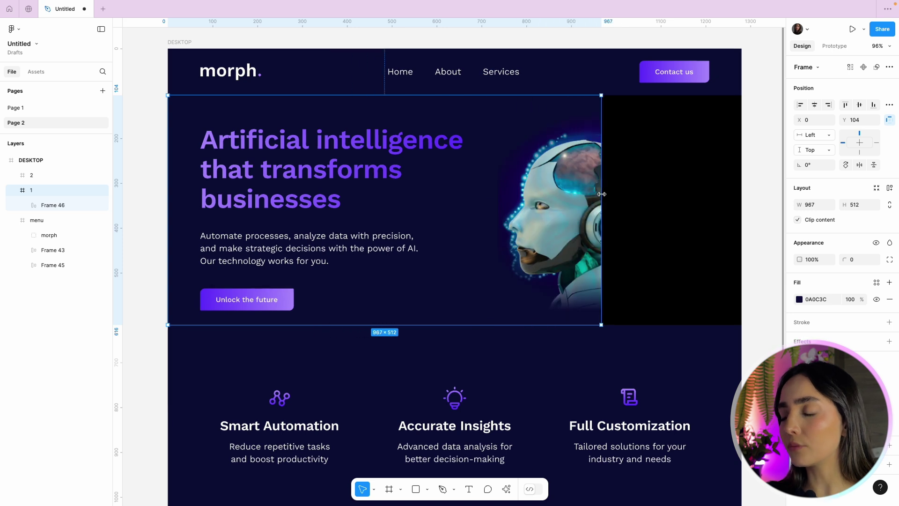
pyautogui.hotkey('ctrl', 'z')
# Constrain the hero content group to Left + Right horizontally and Center vertically, and test it by resizing the hero section.
pyautogui.click(575, 173)
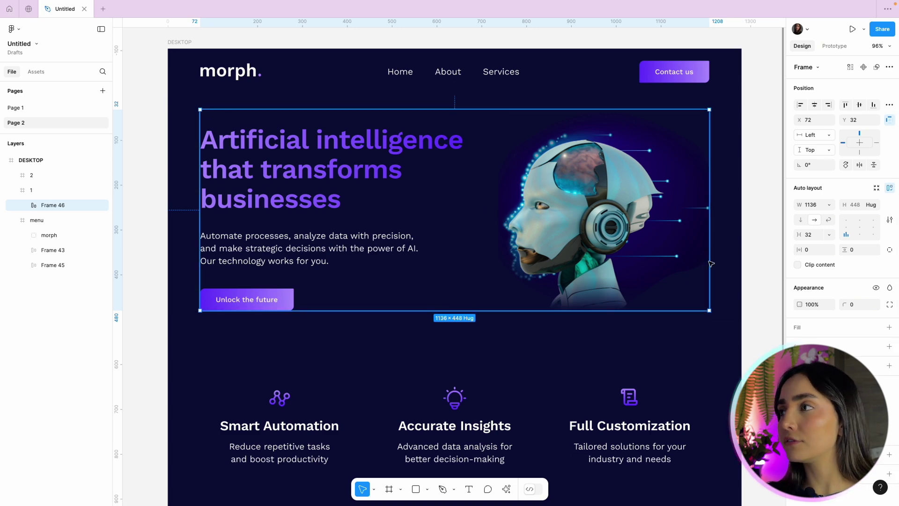
pyautogui.click(860, 142)
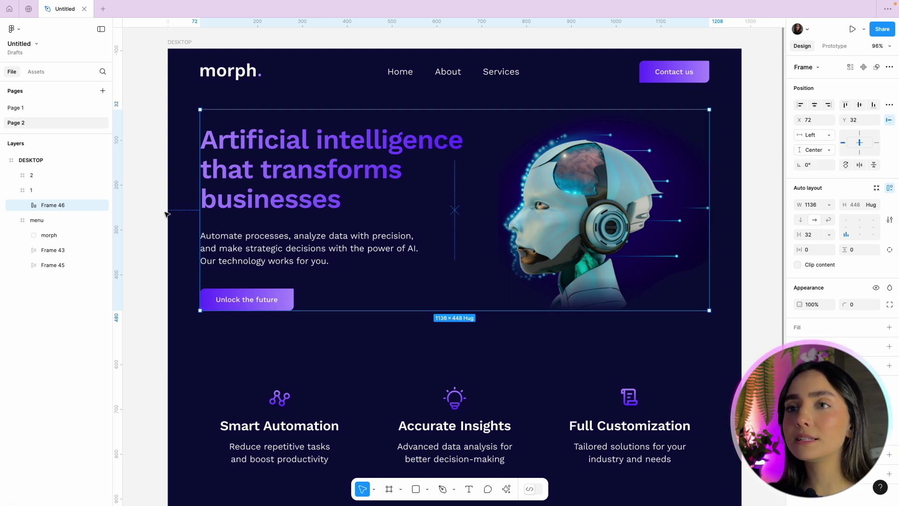
pyautogui.click(828, 136)
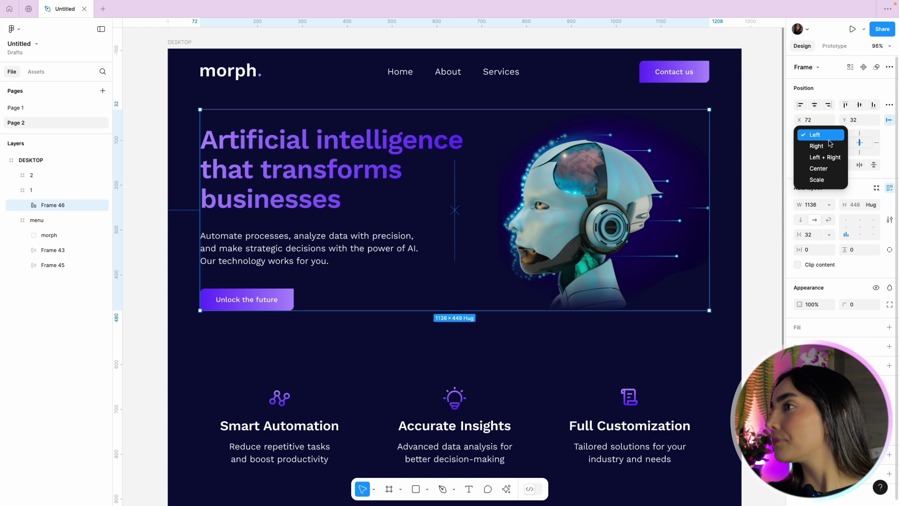
pyautogui.click(830, 158)
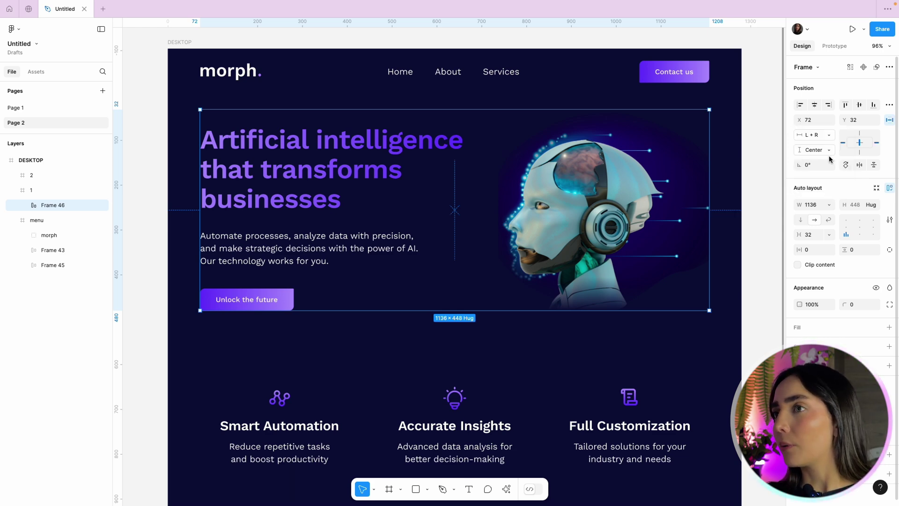
pyautogui.click(176, 105)
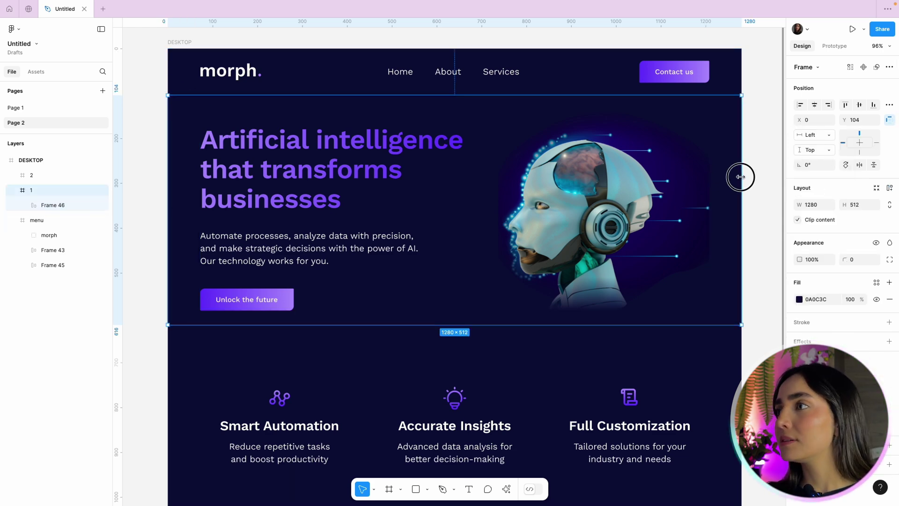
pyautogui.moveTo(741, 177)
pyautogui.mouseDown()
pyautogui.moveTo(662, 185)
pyautogui.moveTo(742, 179)
pyautogui.mouseUp()
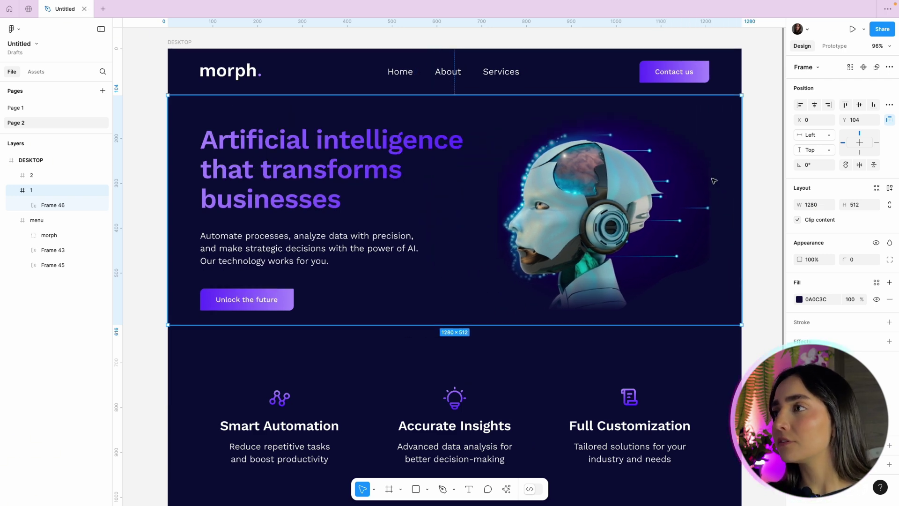
# Set the constraints of the three-feature group in the lower section to Left + Right horizontally and Center vertically.
pyautogui.scroll(-3, 523, 156)
pyautogui.click(530, 232)
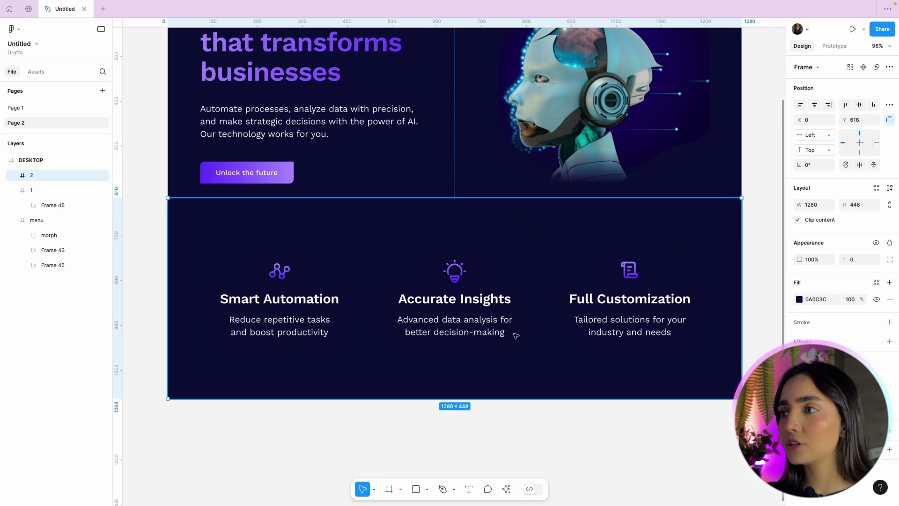
pyautogui.press('Return')
pyautogui.hotkey('shift', 'a')
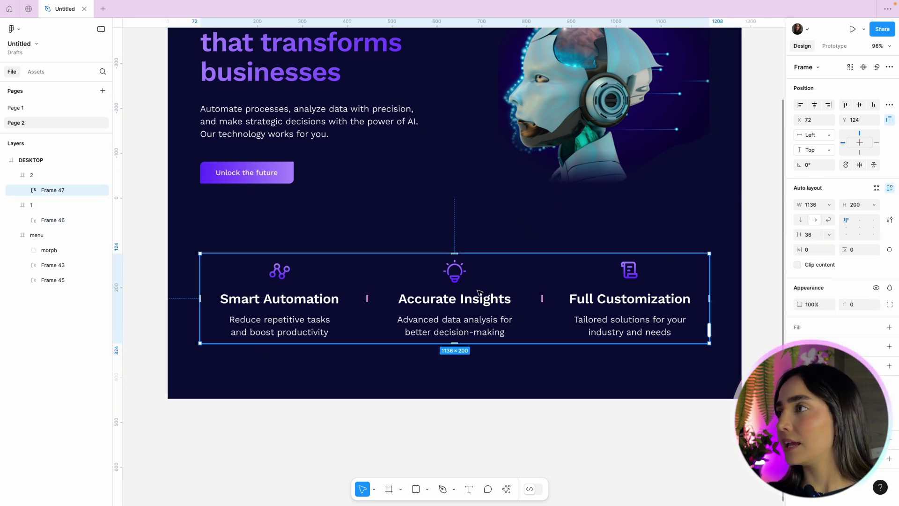
pyautogui.click(859, 141)
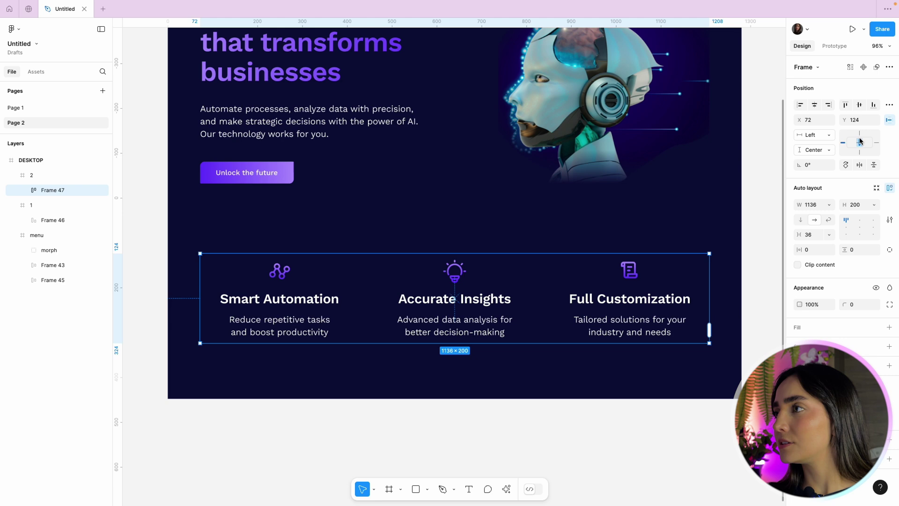
pyautogui.click(832, 137)
pyautogui.click(831, 156)
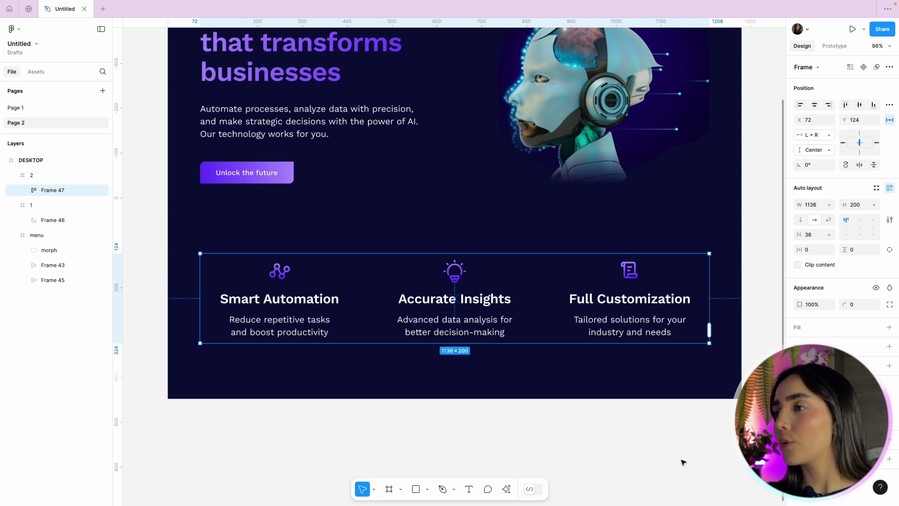
# Try enlarging the whole DESKTOP frame to about 1785 by 1011, and undo the resize.
pyautogui.click(675, 483)
pyautogui.scroll(-5, 675, 483)
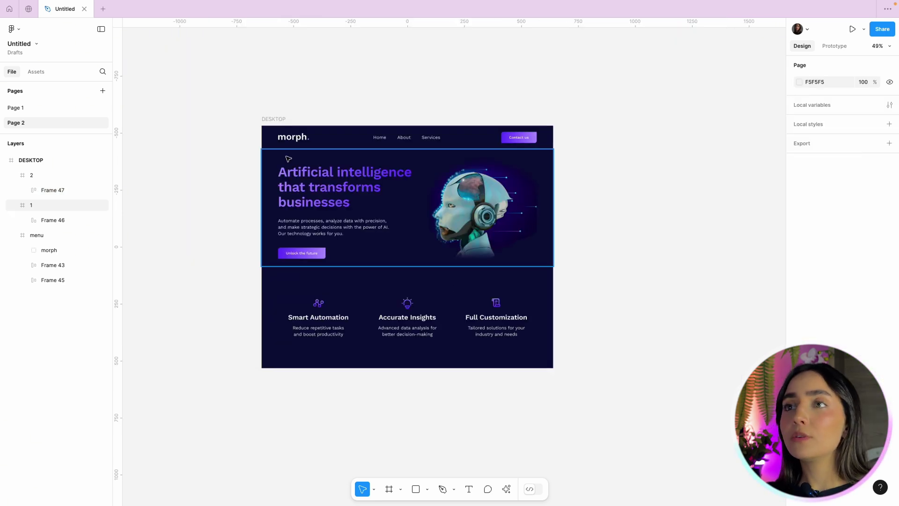
pyautogui.click(282, 120)
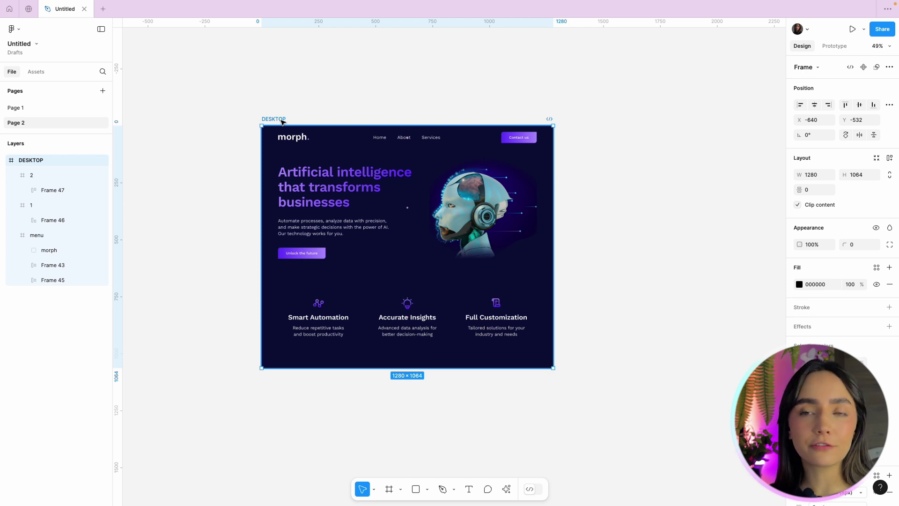
pyautogui.moveTo(553, 368); pyautogui.dragTo(669, 356)
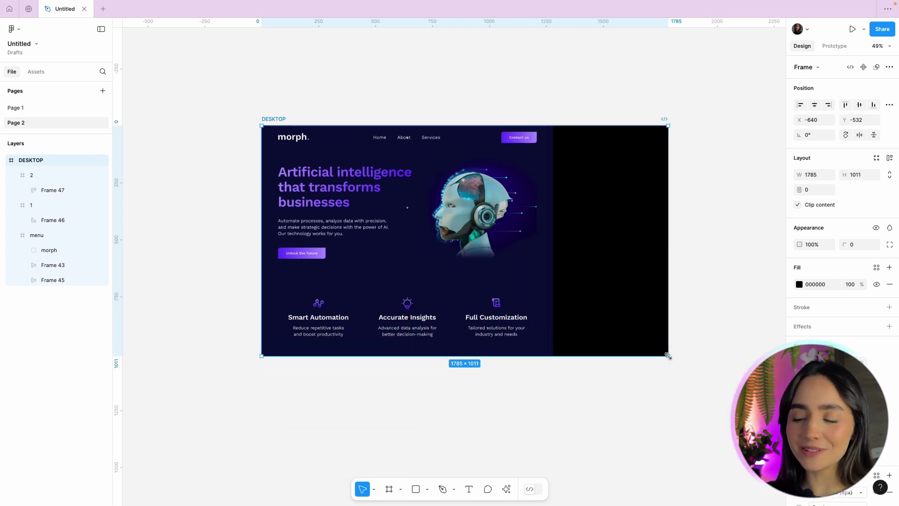
pyautogui.hotkey('ctrl', 'z')
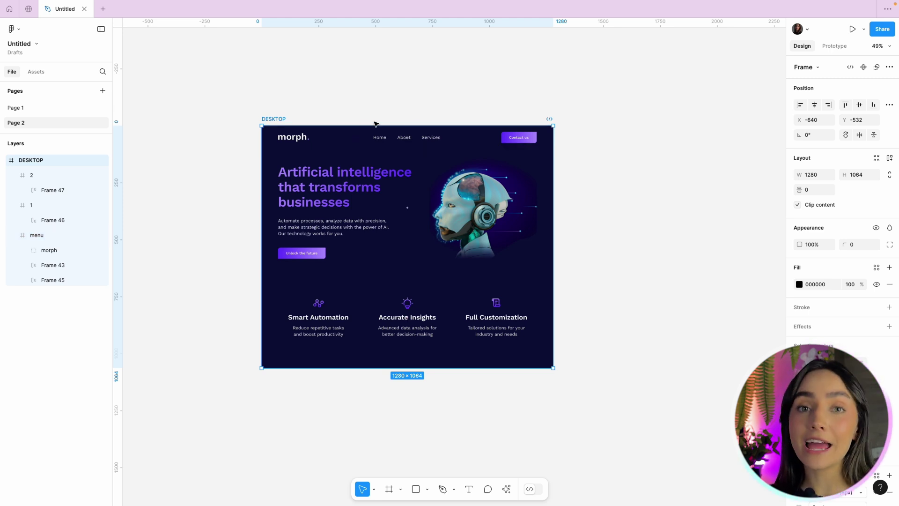
# Set both the horizontal and vertical constraints of the menu, hero and features section frames to Scale.
pyautogui.click(503, 137)
pyautogui.keyDown('shift'); pyautogui.click(406, 205); pyautogui.keyUp('shift')
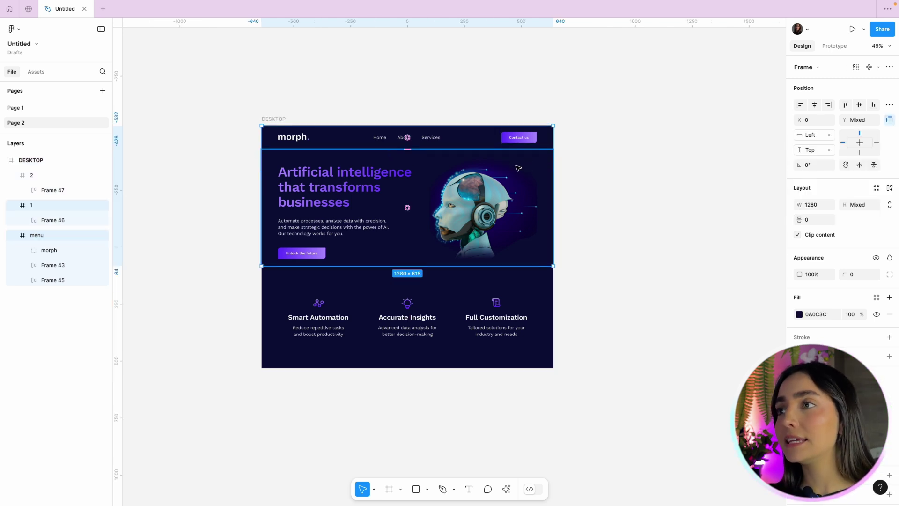
pyautogui.keyDown('shift'); pyautogui.click(521, 307); pyautogui.keyUp('shift')
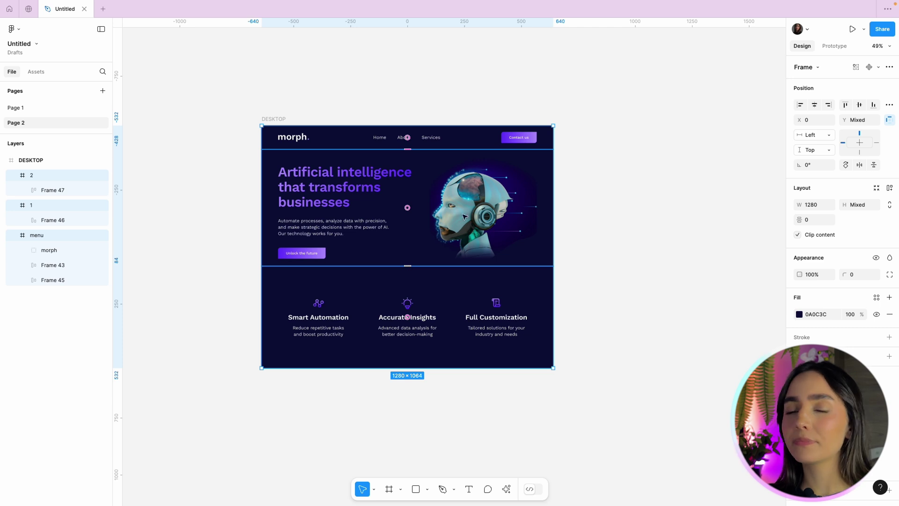
pyautogui.moveTo(428, 103); pyautogui.dragTo(501, 329)
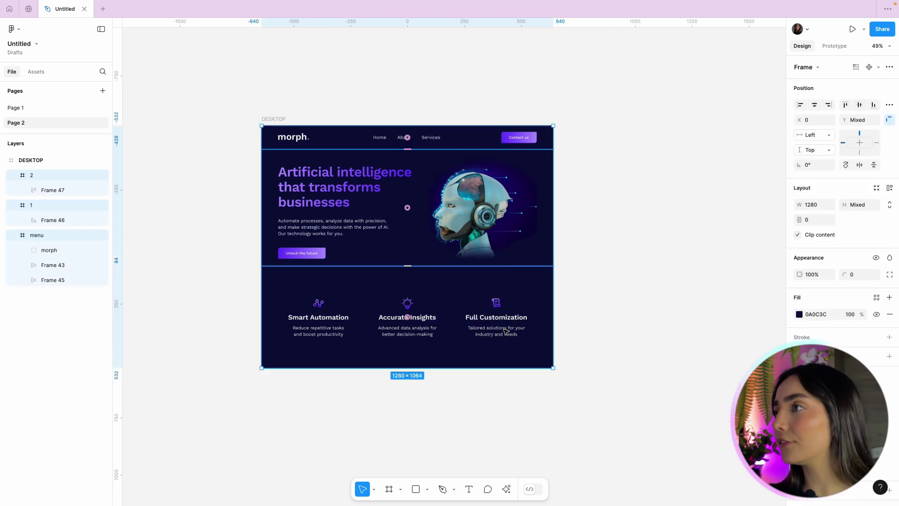
pyautogui.click(827, 138)
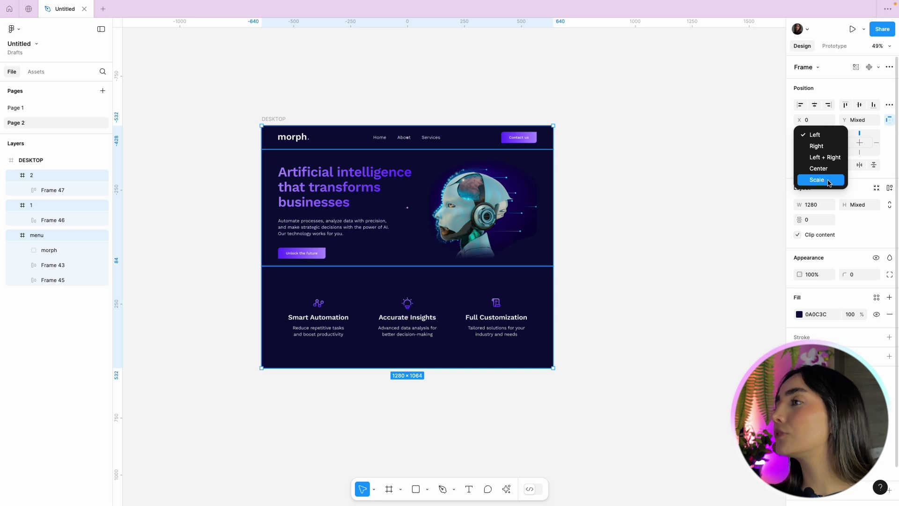
pyautogui.click(828, 180)
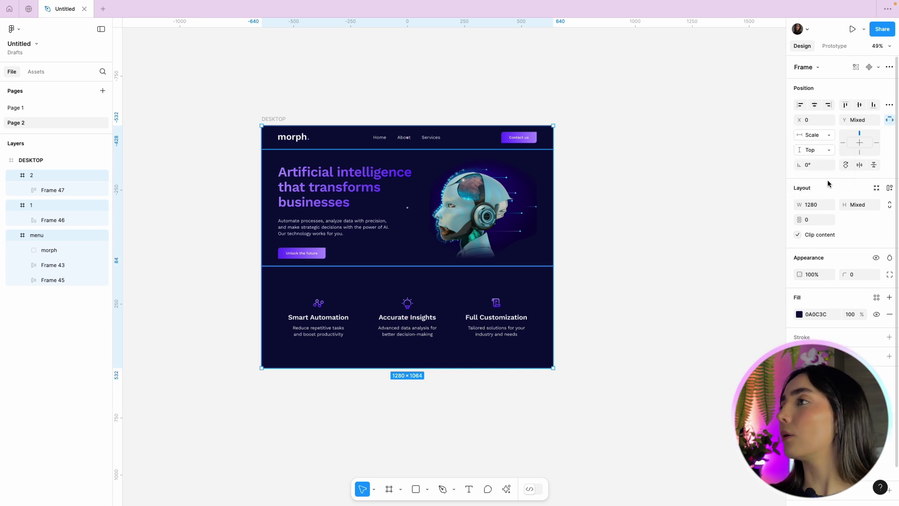
pyautogui.click(825, 152)
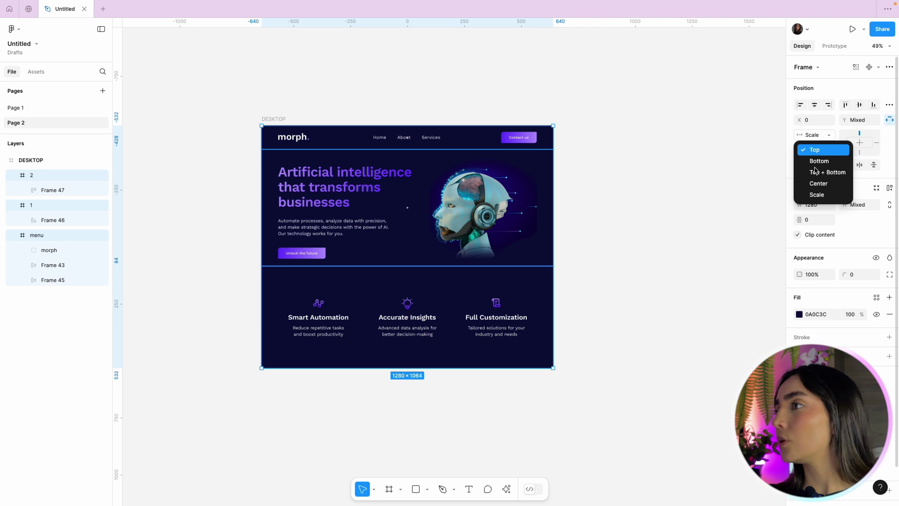
pyautogui.click(817, 195)
# Resize the DESKTOP frame from its right edge to test how the sections scale with it.
pyautogui.click(316, 98)
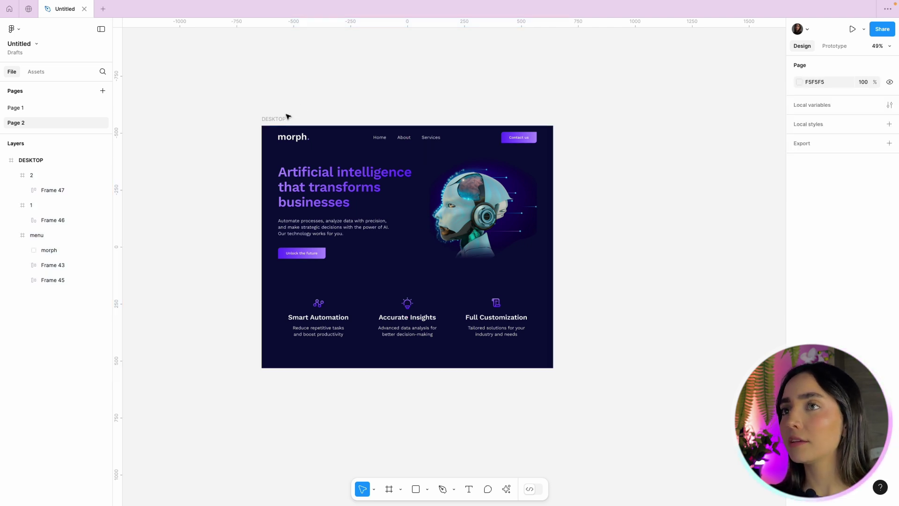
pyautogui.click(286, 118)
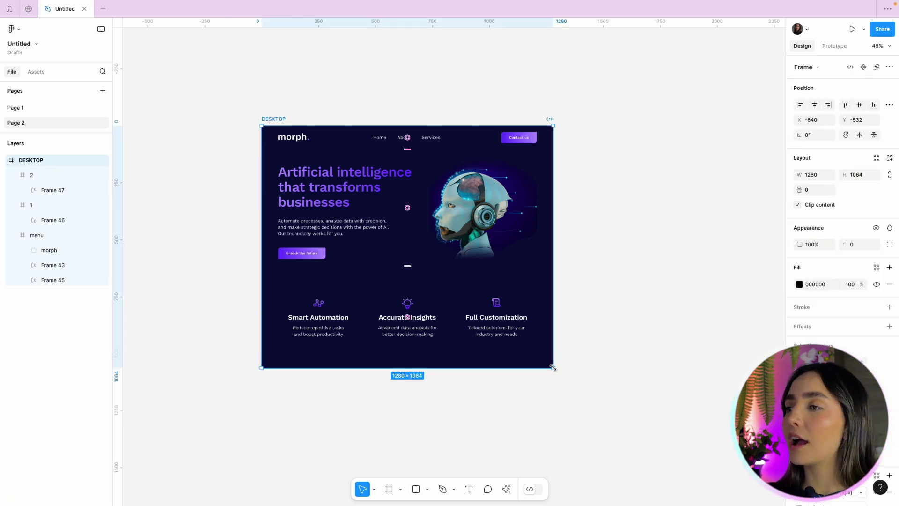
pyautogui.moveTo(555, 311); pyautogui.dragTo(576, 303)
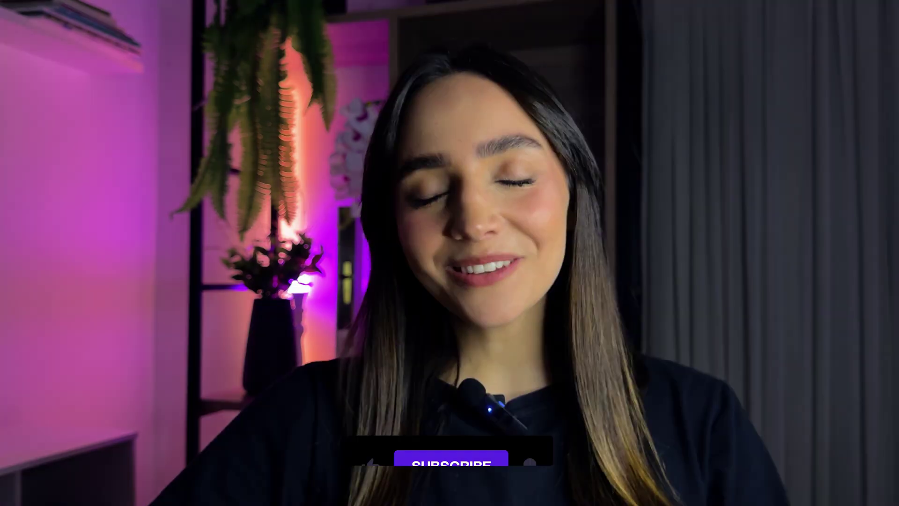